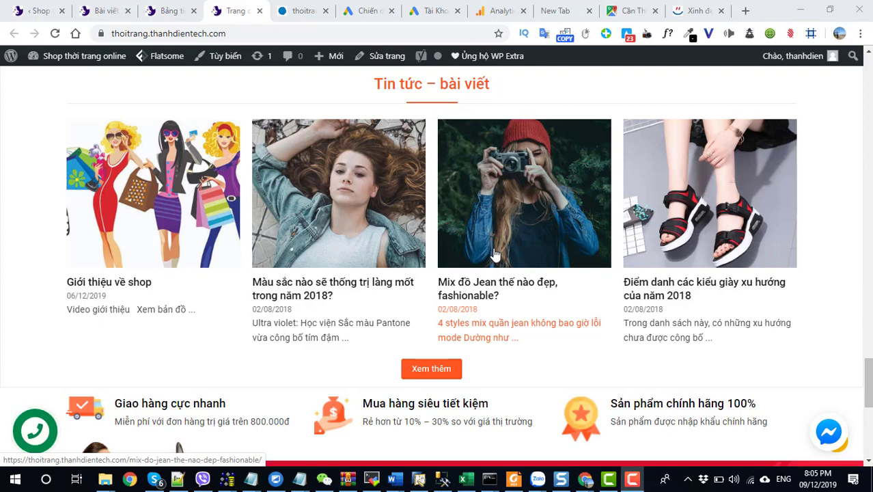
Review the CaféStyle article "Xinh đẹp cả tuần!!! Diện đồ xinh lung linh" from its headline to its closing text.
click(676, 14)
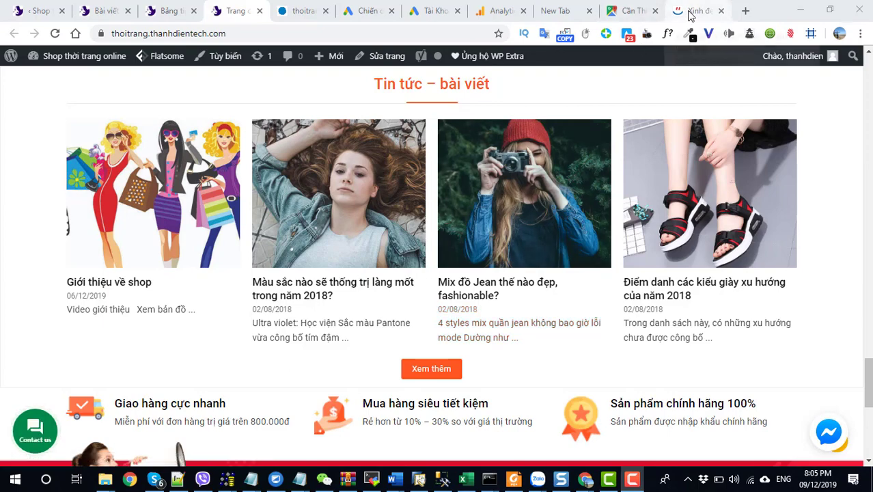
scroll(489, 242, down, 10)
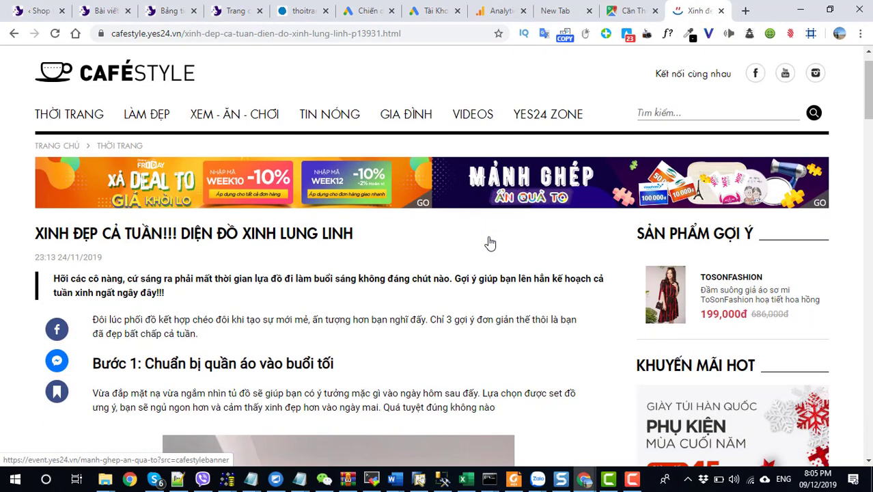
scroll(489, 243, down, 15)
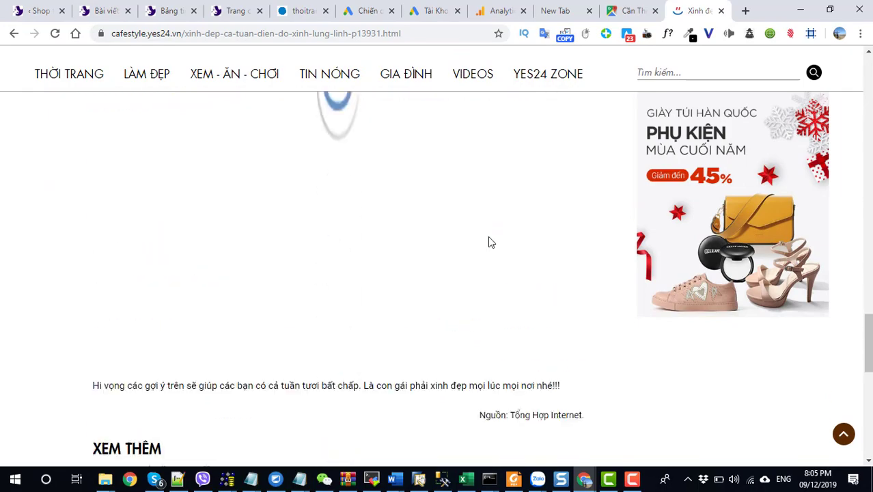
scroll(489, 243, up, 10)
scroll(489, 243, up, 15)
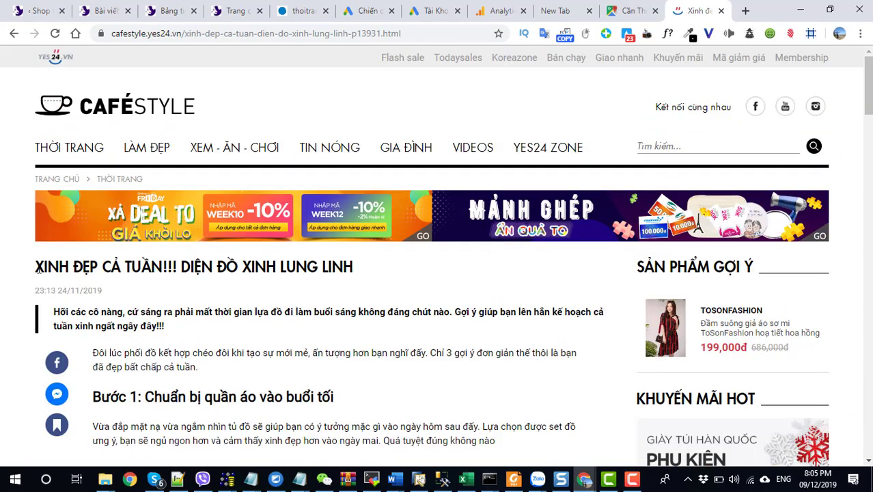
drag(36, 266, 377, 279)
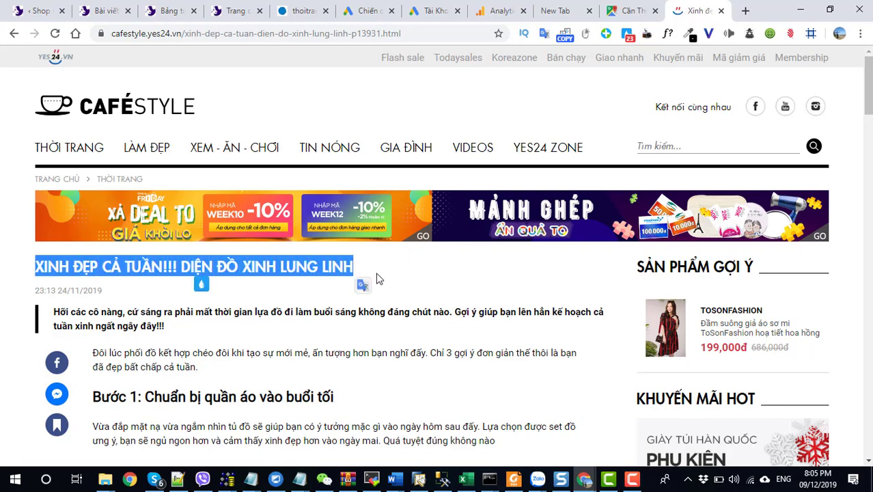
click(387, 270)
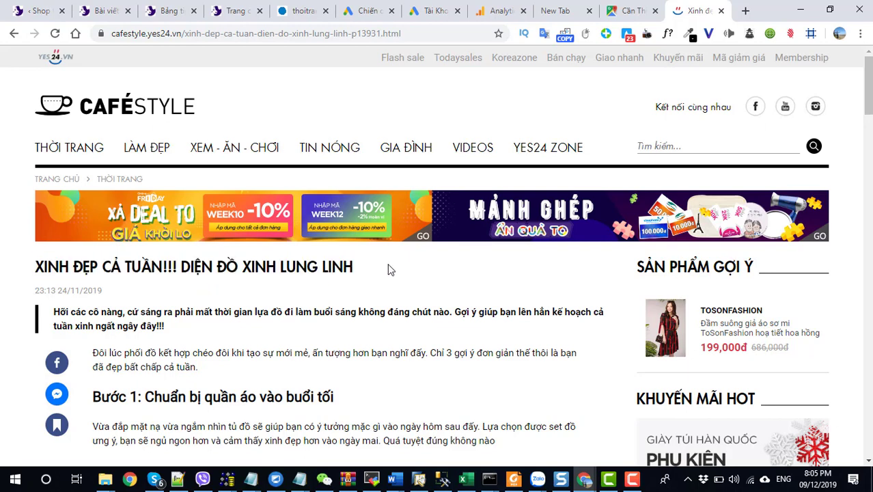
Start a new post from the shop website's WordPress post list.
click(103, 11)
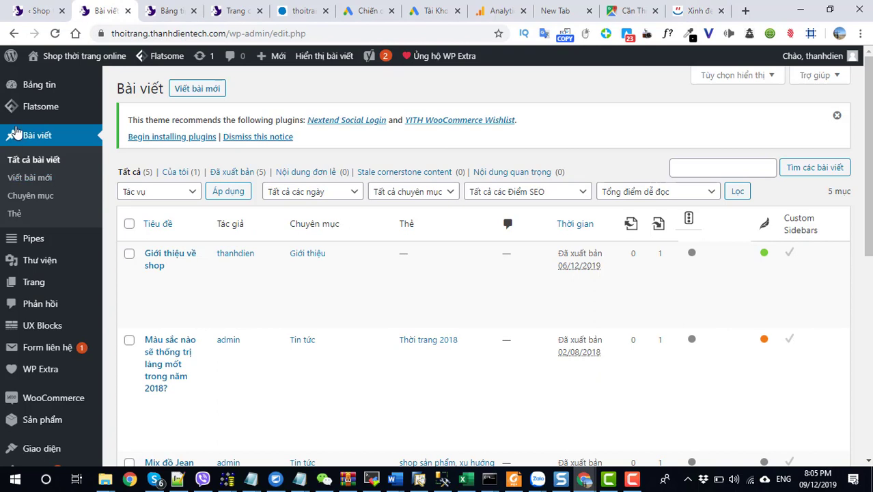
click(184, 93)
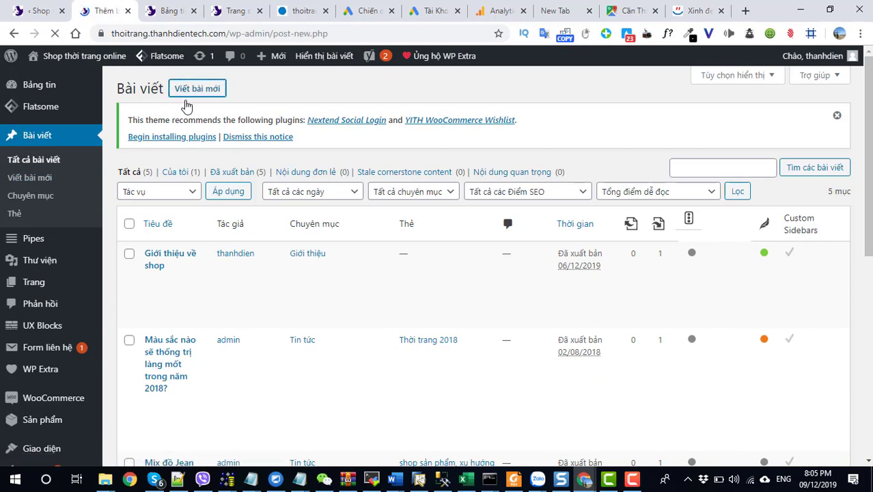
scroll(840, 326, down, 4)
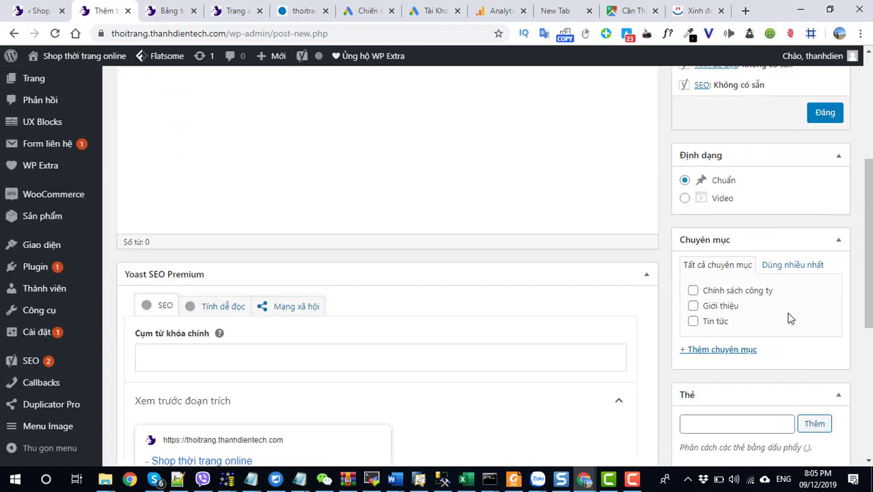
scroll(657, 339, up, 3)
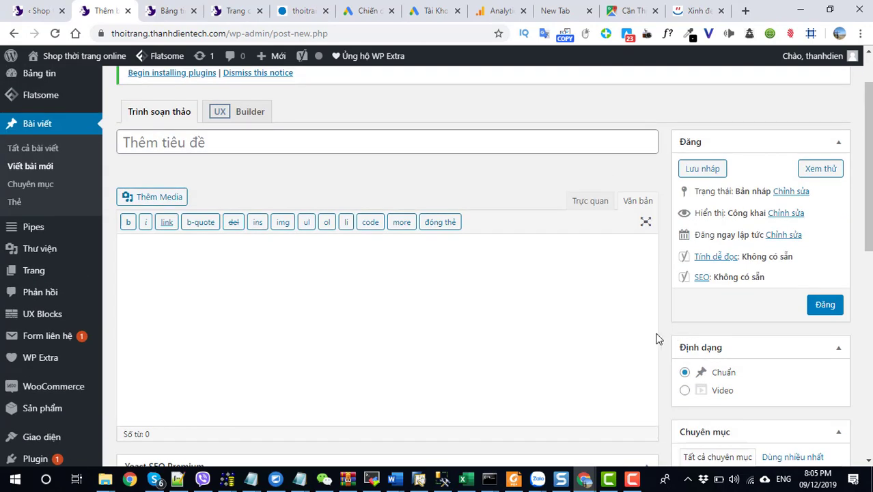
Copy the CaféStyle headline "XINH ĐẸP CẢ TUẦN!!! DIỆN ĐỒ XINH LUNG LINH" into the new post's title.
click(688, 16)
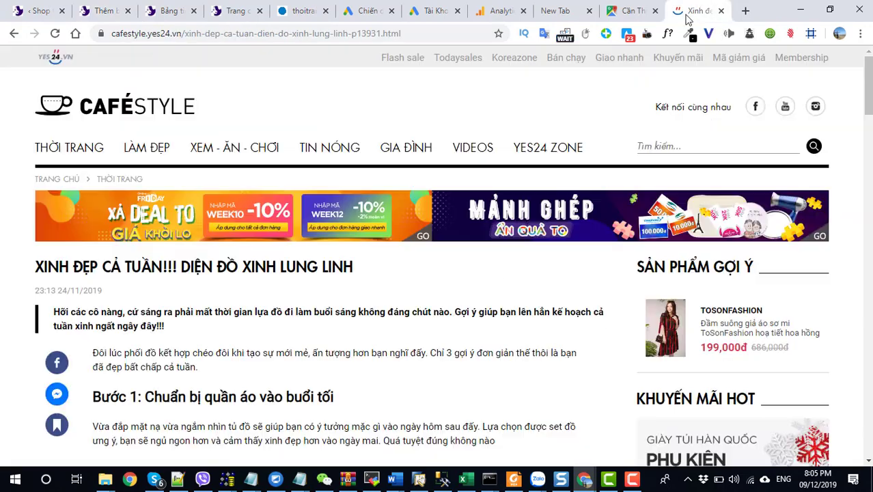
drag(354, 268, 99, 89)
click(347, 272)
drag(354, 268, 34, 267)
key(ctrl+c)
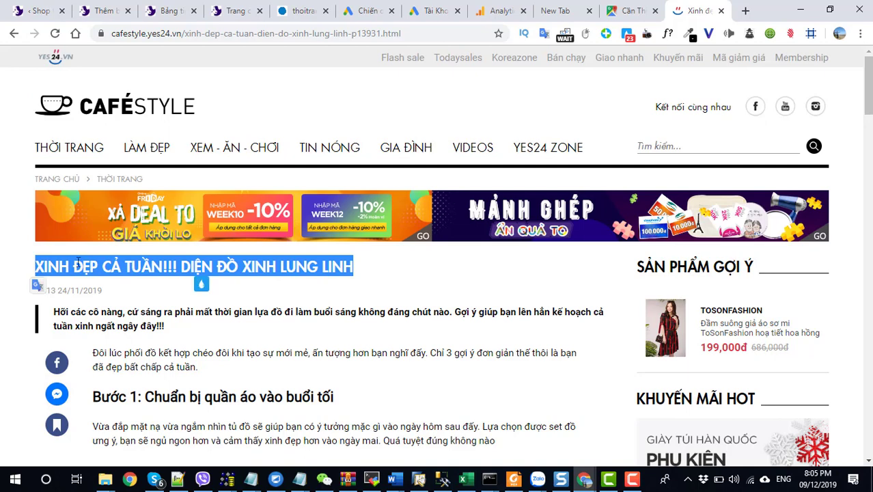
click(43, 12)
click(103, 12)
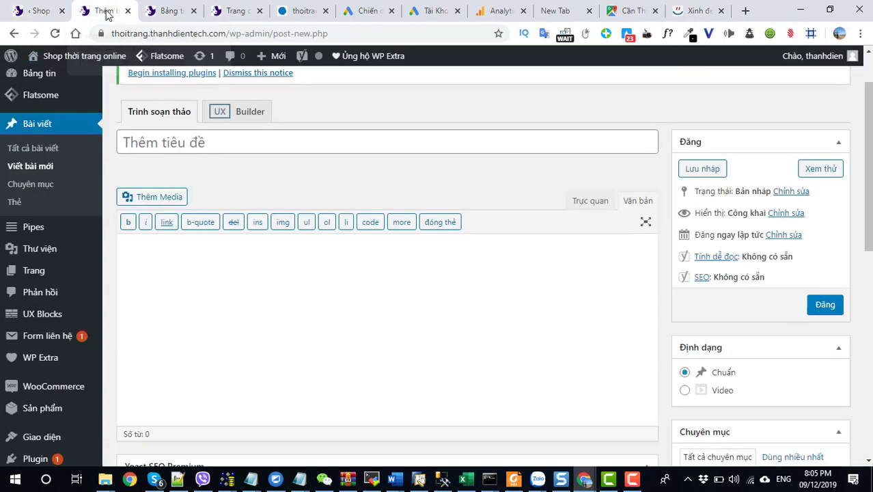
click(206, 137)
key(ctrl+v)
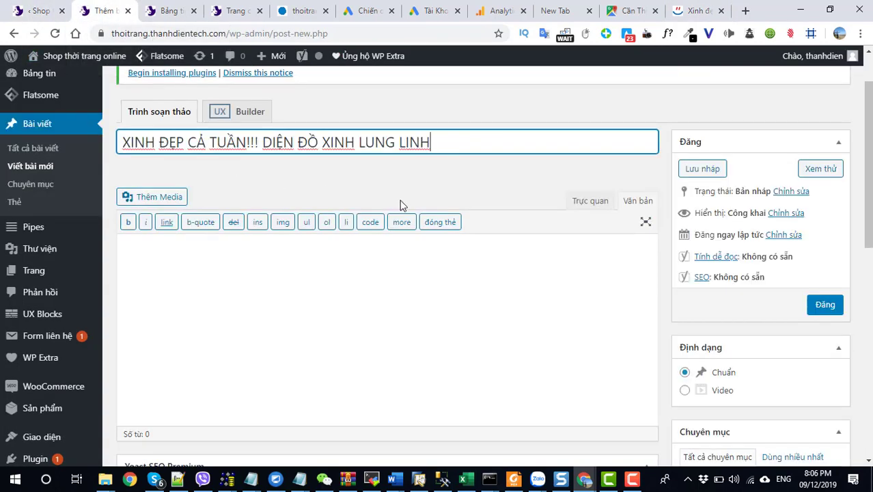
Copy the article body, from "Đôi lúc phối đồ" through "Nguồn: Tổng Hợp Internet", into the new post's content in visual editing mode.
click(579, 204)
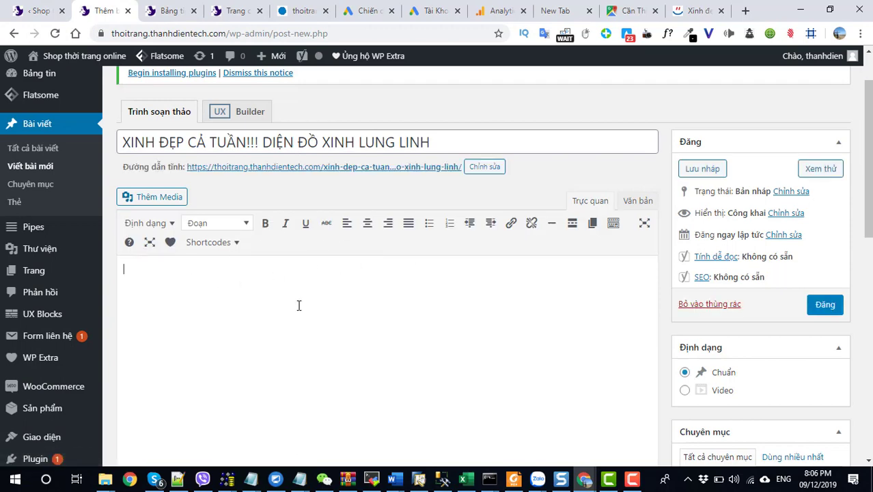
click(694, 10)
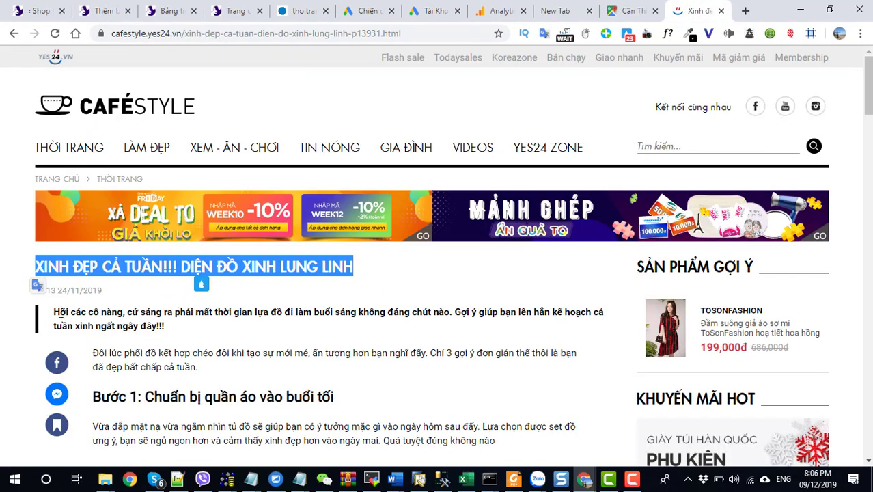
drag(60, 312, 189, 343)
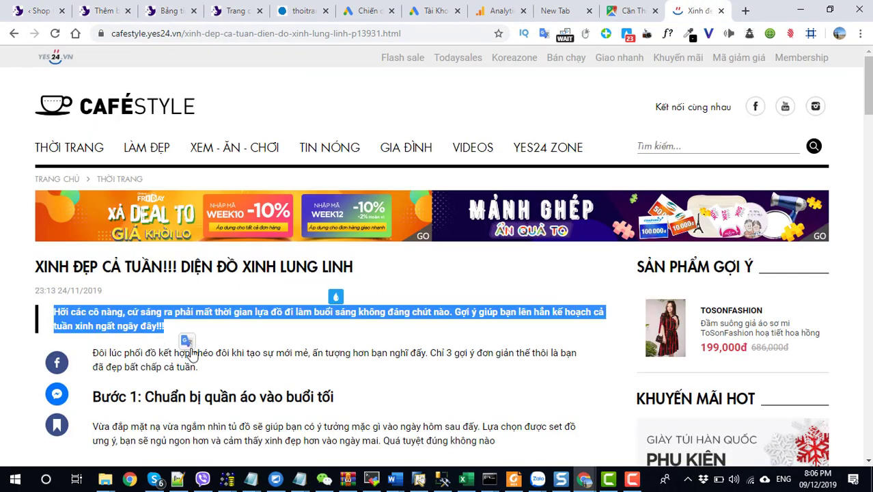
drag(93, 352, 582, 313)
scroll(259, 410, down, 4)
scroll(372, 377, down, 15)
scroll(375, 384, down, 5)
scroll(376, 384, up, 2)
click(588, 307)
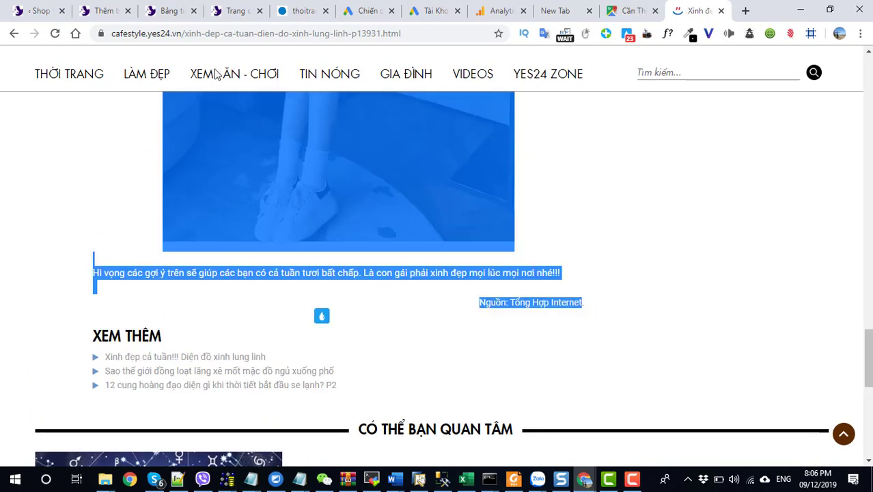
click(104, 10)
key(ctrl+v)
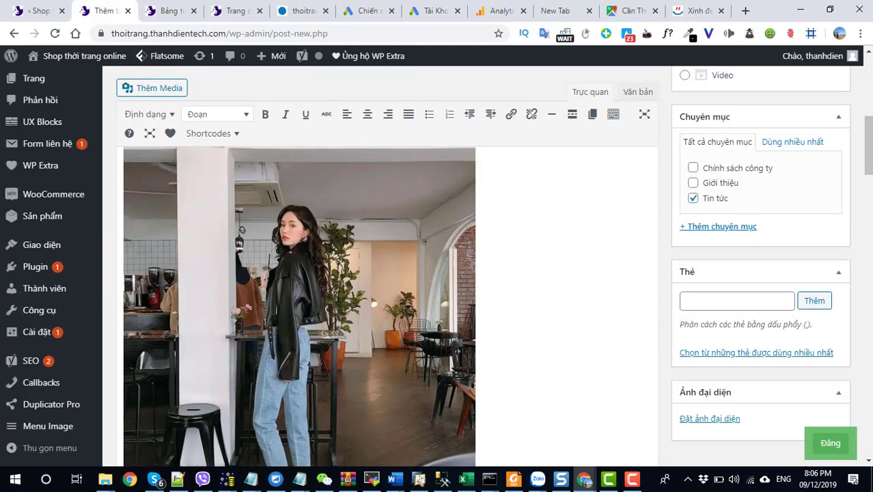
Center each of the pasted article photos in the post content.
scroll(526, 296, down, 2)
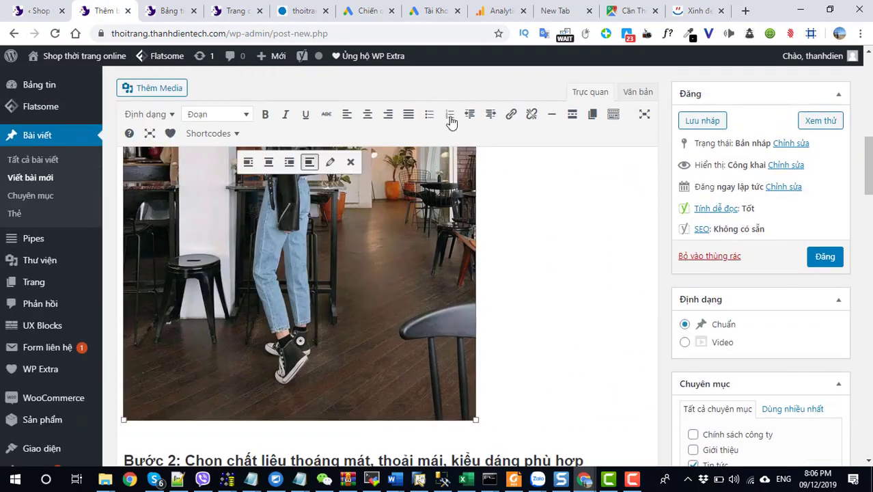
scroll(376, 121, down, 4)
click(367, 114)
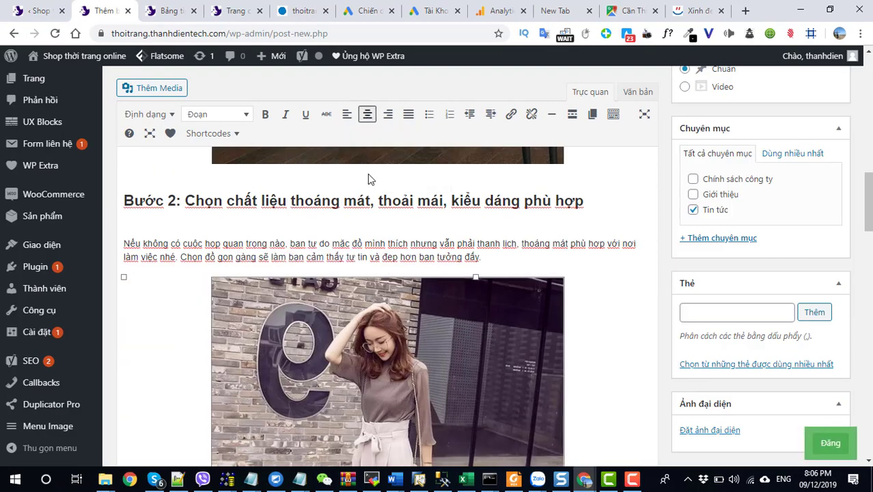
scroll(368, 174, down, 10)
click(368, 174)
click(368, 114)
scroll(362, 266, down, 6)
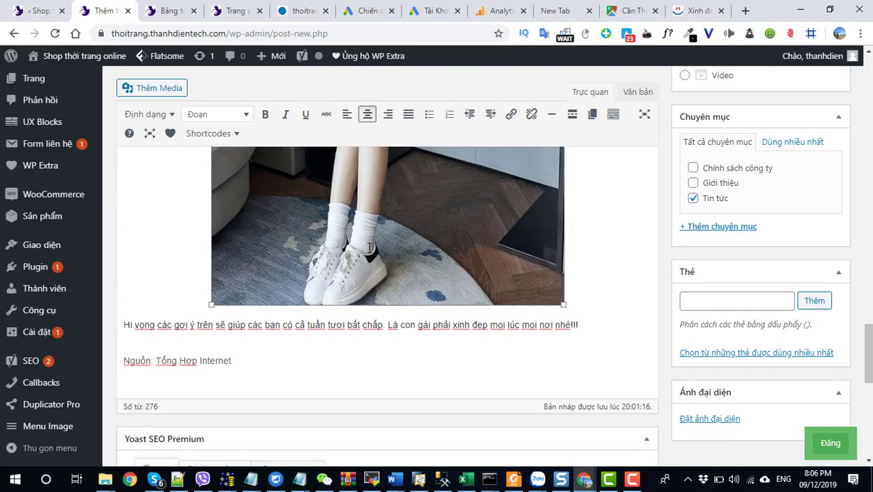
scroll(162, 305, up, 9)
key(ctrl+a)
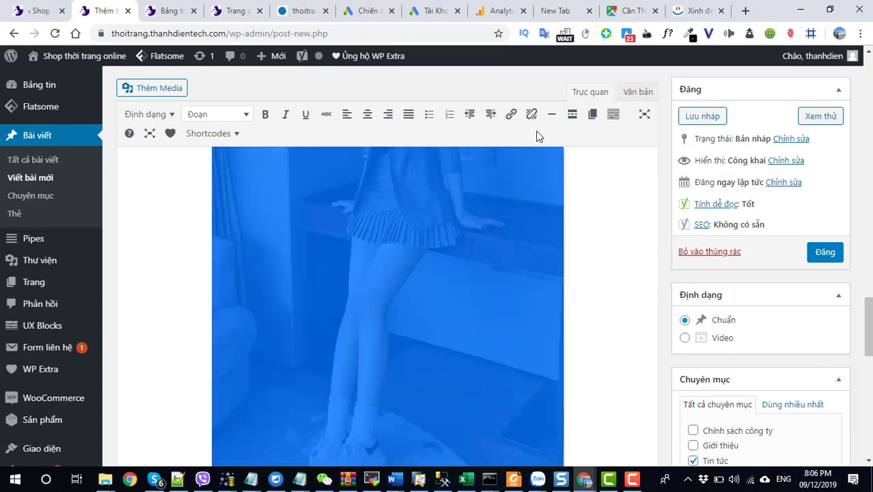
click(572, 114)
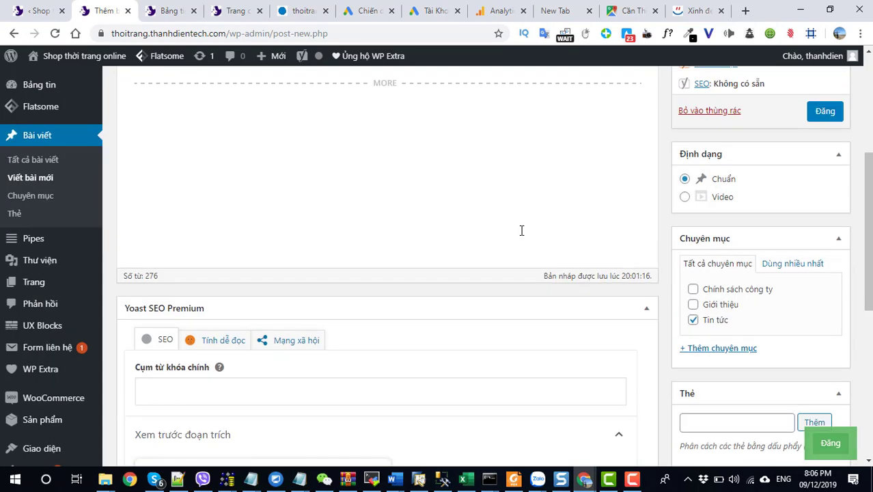
scroll(522, 230, up, 4)
key(ctrl+z)
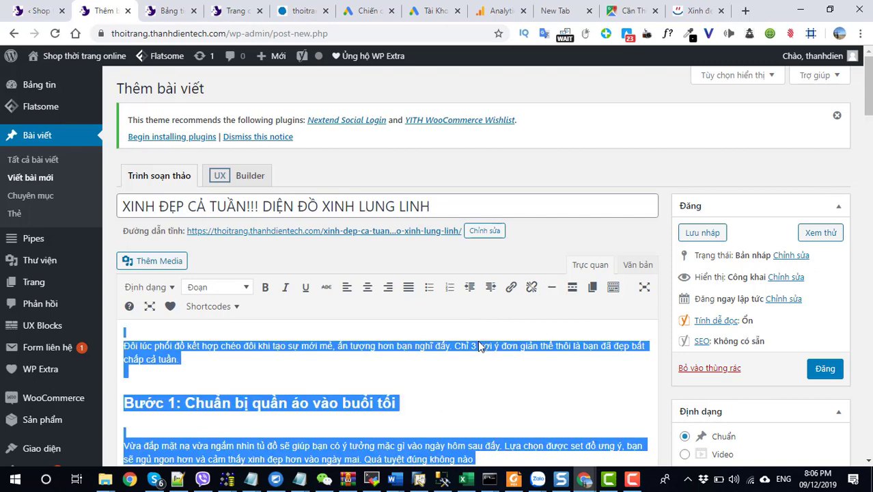
Show the editor's extra row of formatting tools with the whole post content selected.
click(411, 353)
key(ctrl+a)
click(614, 288)
click(613, 289)
click(613, 288)
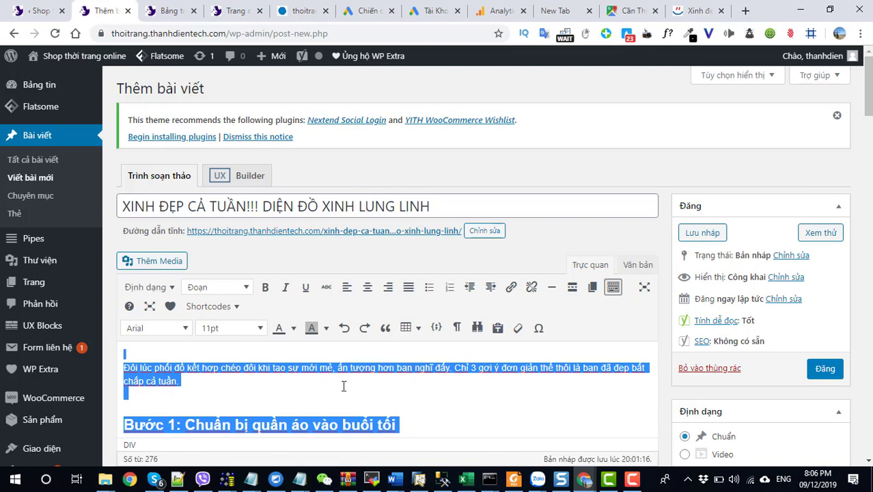
Remove all hyperlinks from the entire post content.
click(530, 290)
click(530, 288)
scroll(459, 355, down, 3)
click(496, 246)
scroll(474, 327, down, 5)
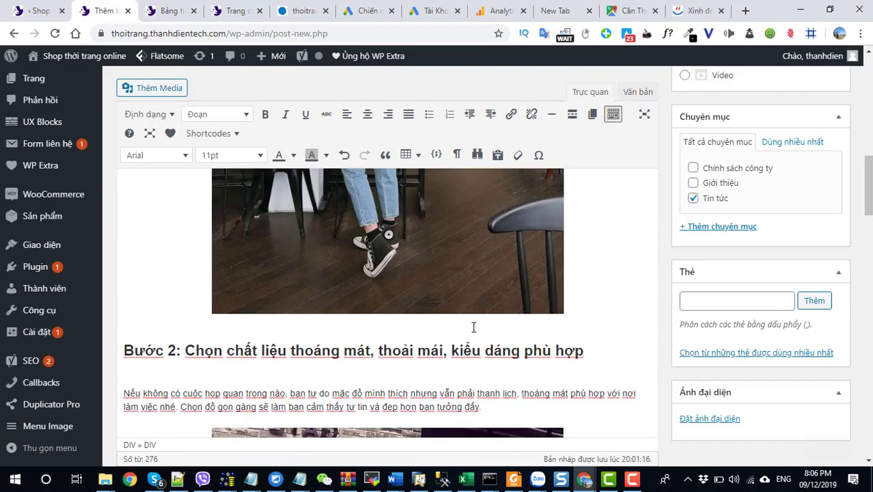
scroll(473, 328, up, 10)
scroll(442, 328, up, 2)
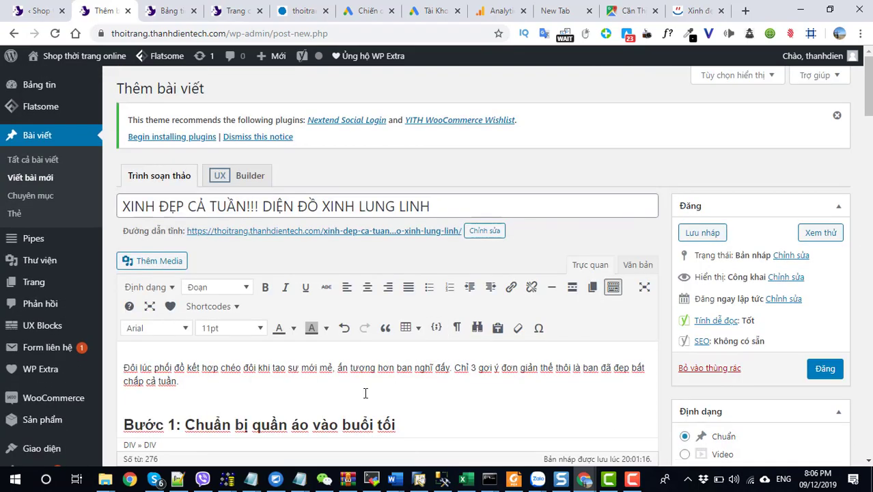
key(ctrl+a)
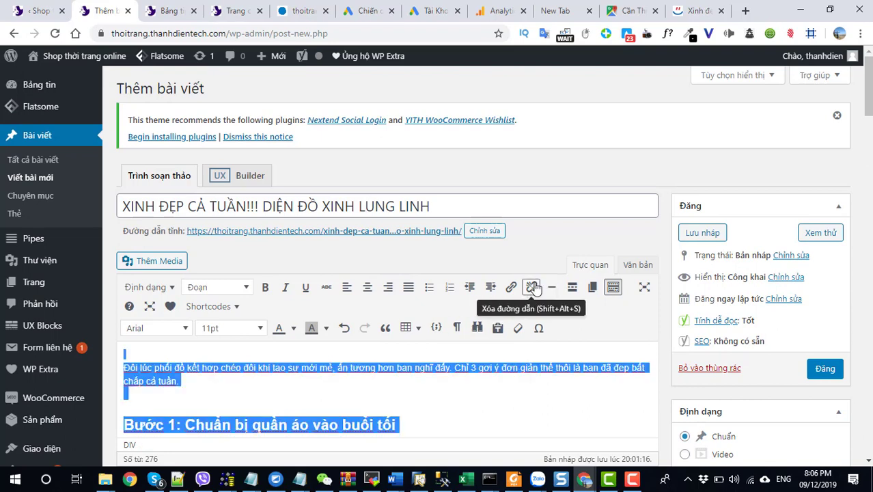
click(531, 287)
click(490, 390)
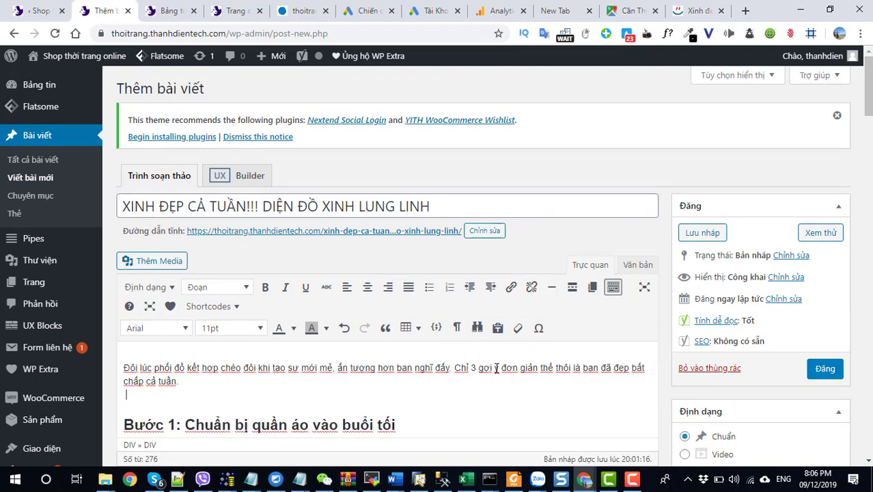
Examine the search and replacement fields of the Find and Replace dialog, and close it without replacing anything.
click(477, 330)
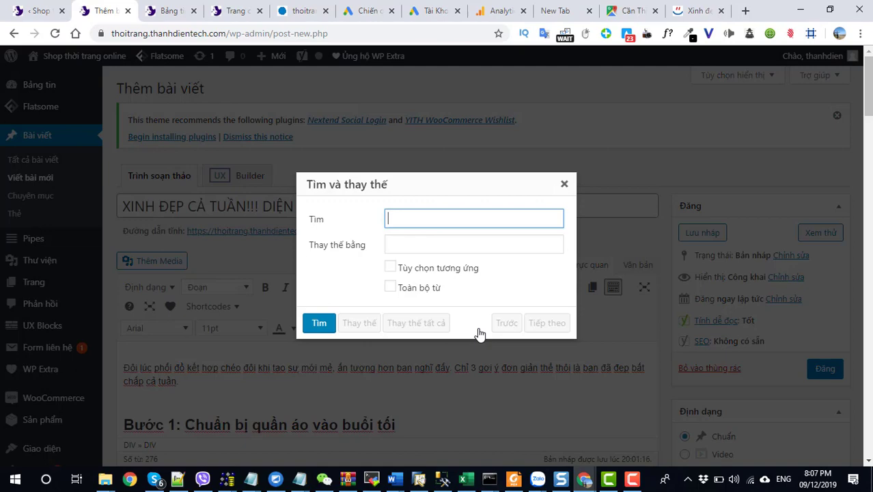
click(414, 245)
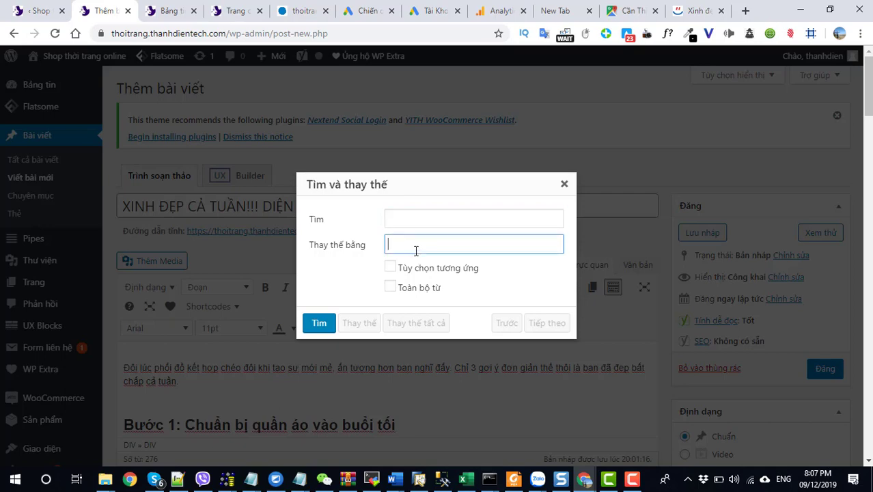
click(409, 218)
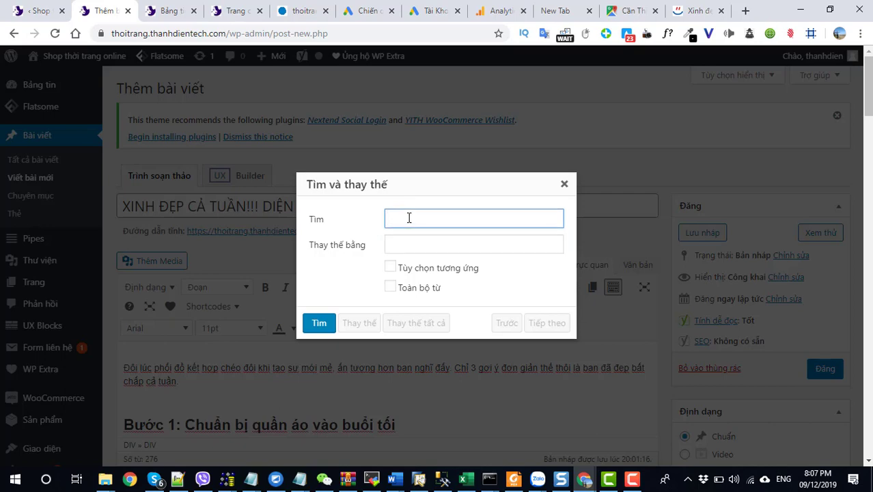
click(564, 184)
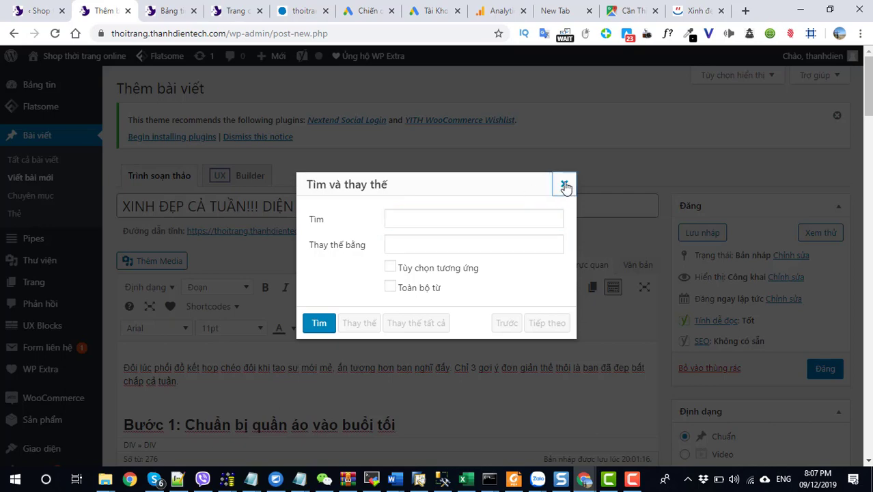
scroll(518, 333, down, 3)
scroll(517, 333, down, 5)
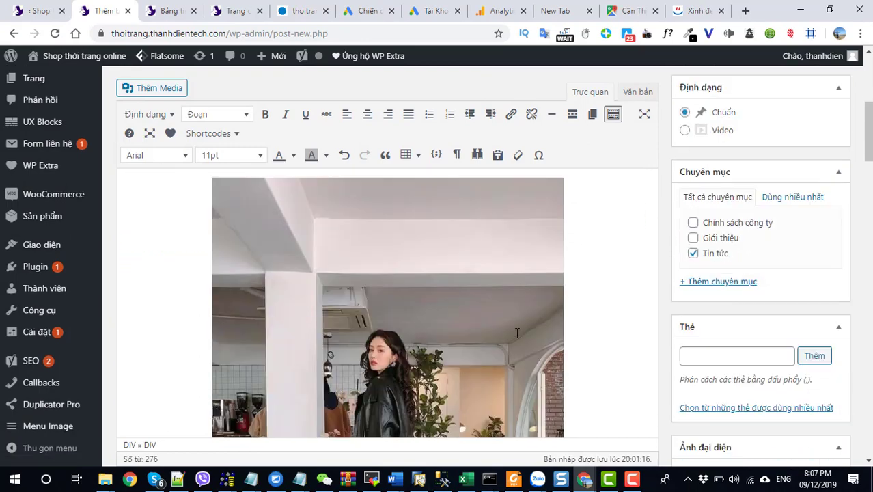
Save the photo below the "Bước 3" text of the CaféStyle article to the Desktop as JPEG image 3.
scroll(679, 386, up, 2)
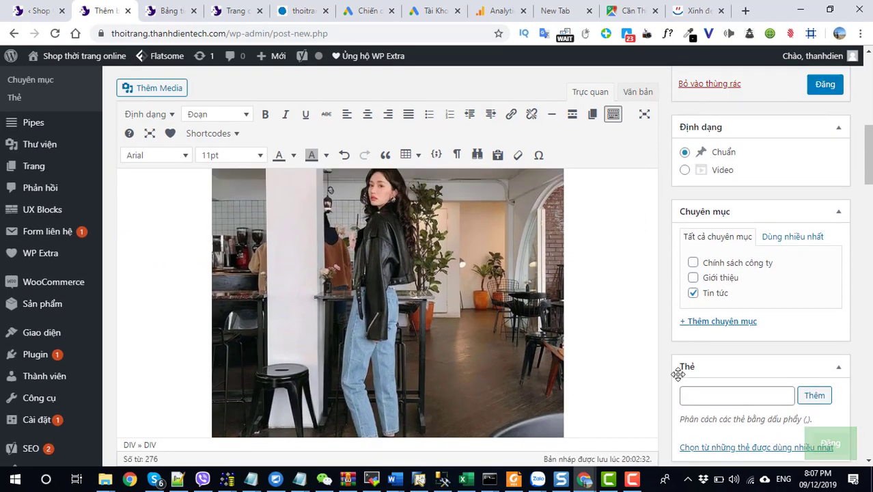
scroll(680, 396, down, 3)
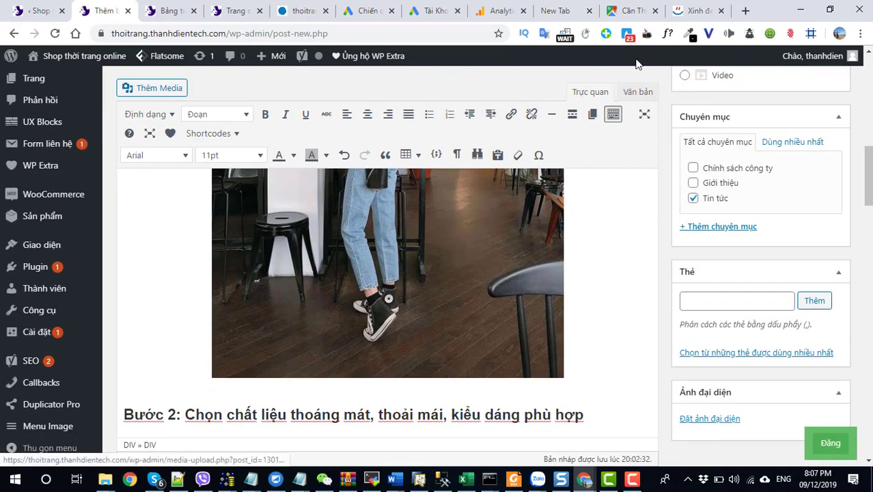
click(697, 11)
scroll(581, 112, up, 10)
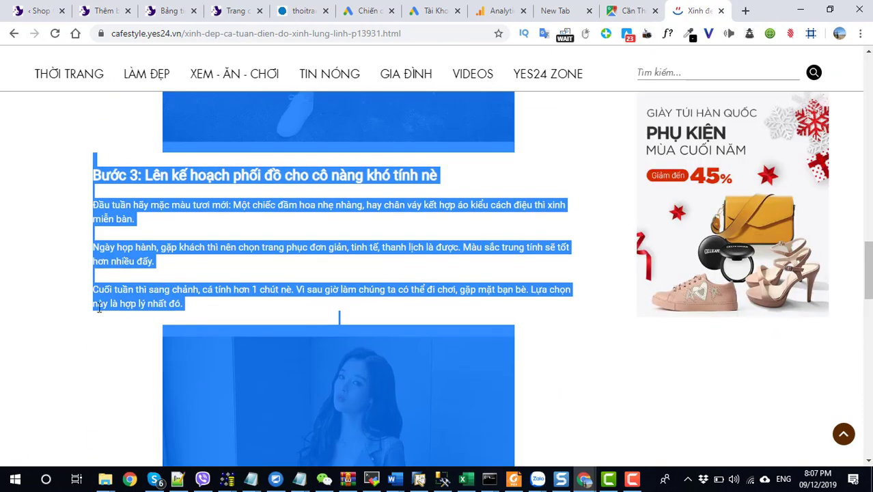
click(101, 372)
right_click(318, 387)
click(335, 304)
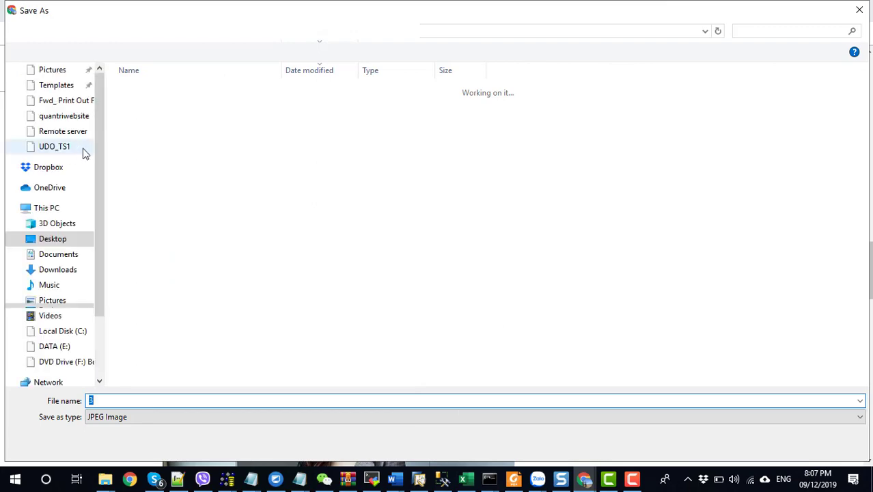
click(54, 95)
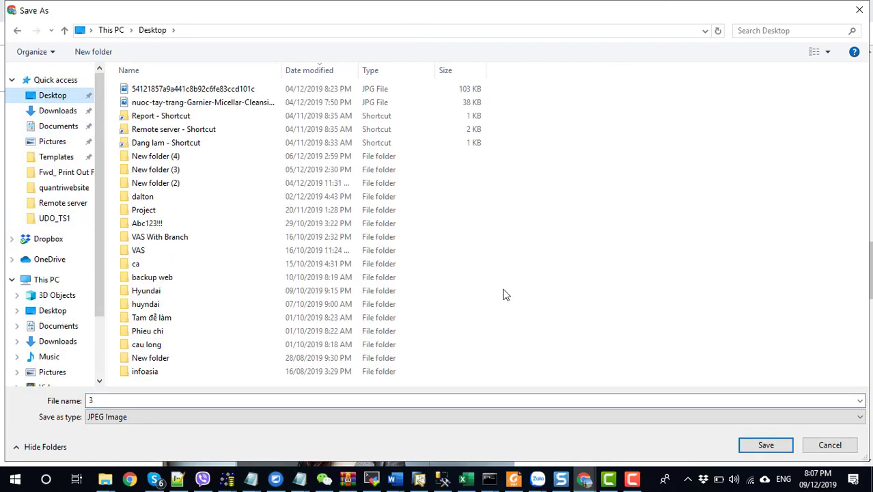
click(766, 445)
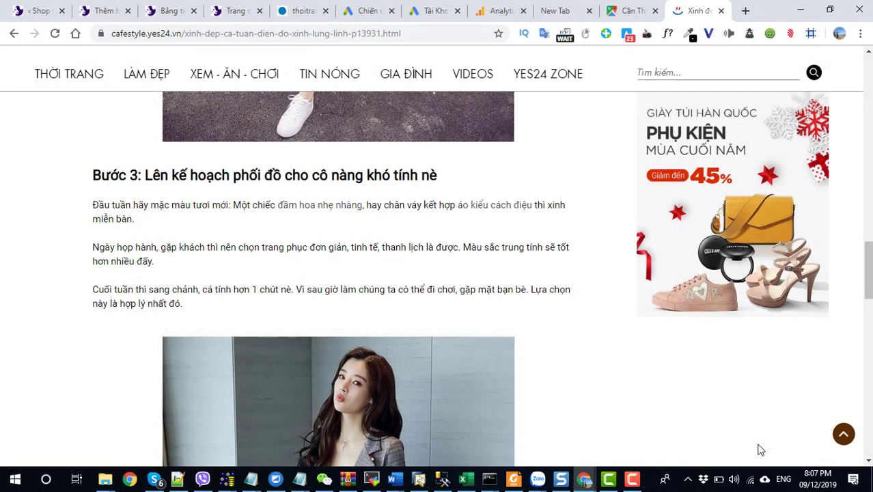
Upload 3.jpg from the Desktop and set it as the news post's featured image.
click(108, 13)
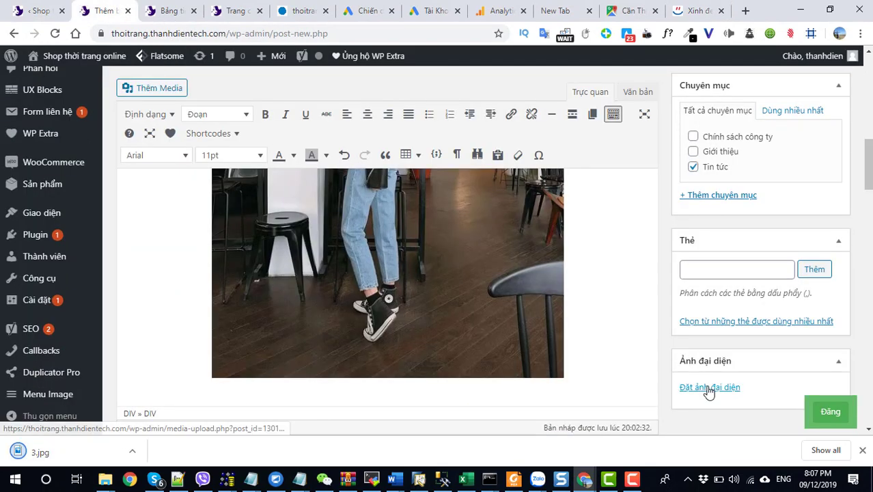
click(708, 389)
click(51, 107)
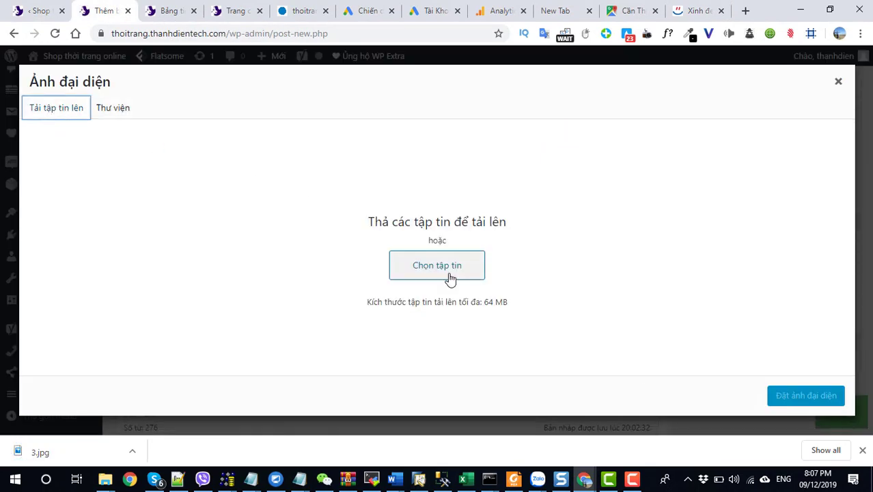
click(437, 266)
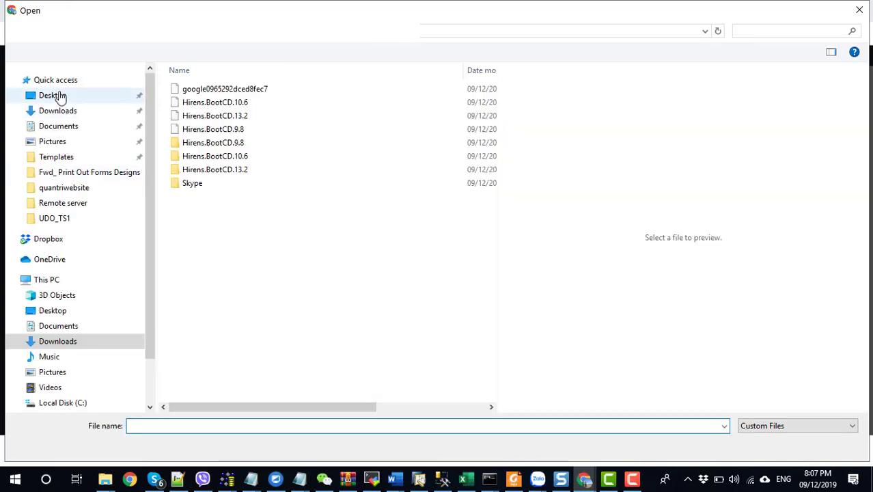
click(59, 95)
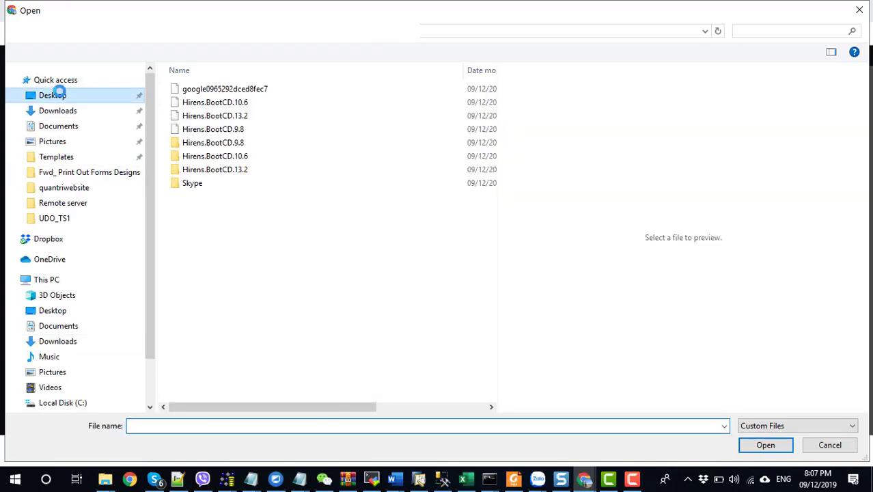
click(202, 103)
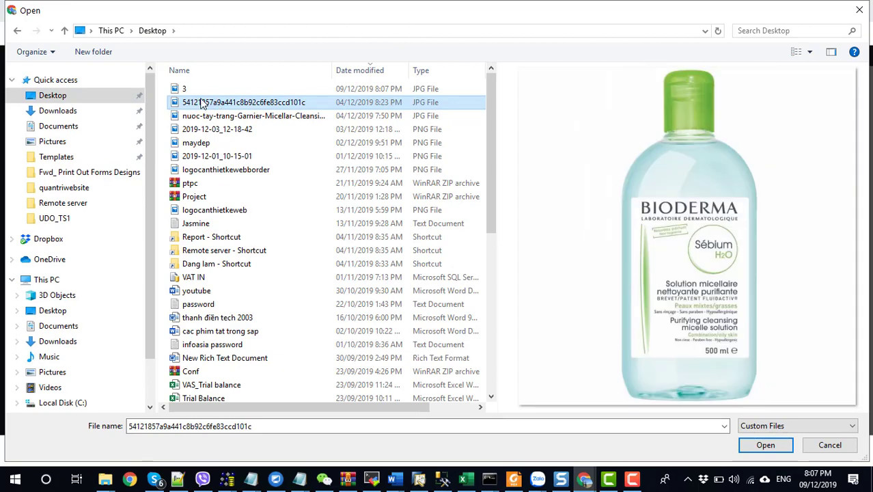
click(192, 91)
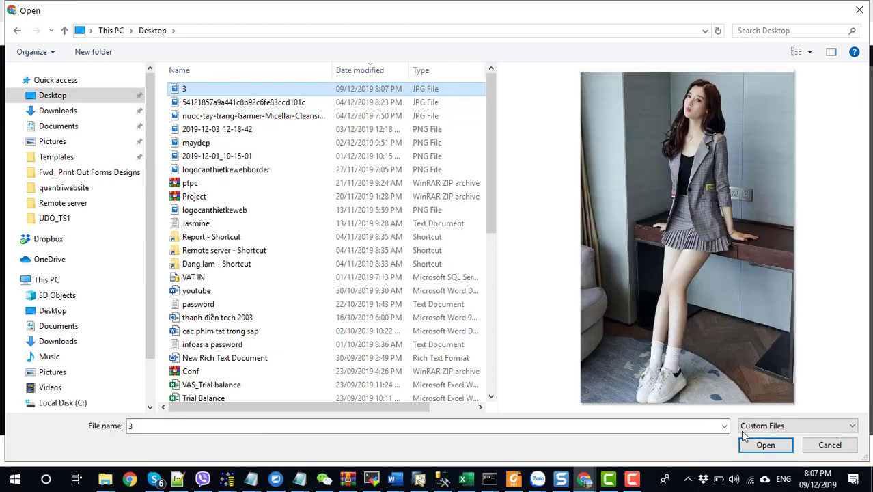
click(752, 445)
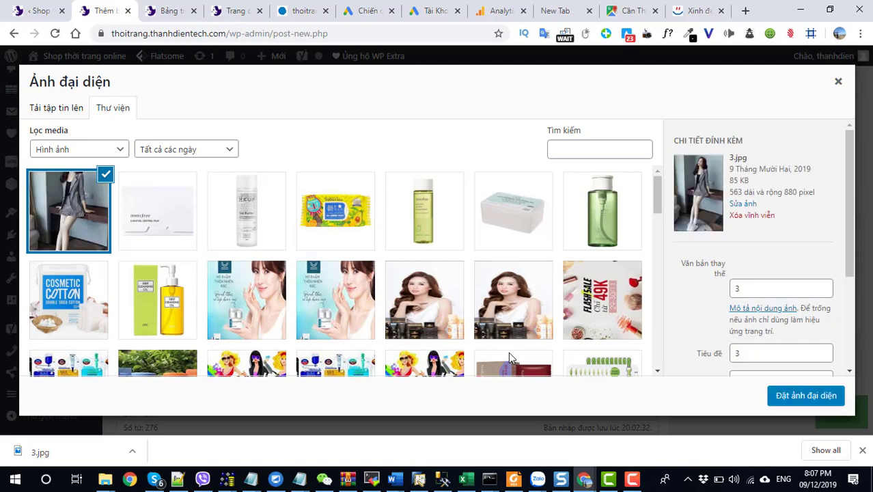
click(804, 403)
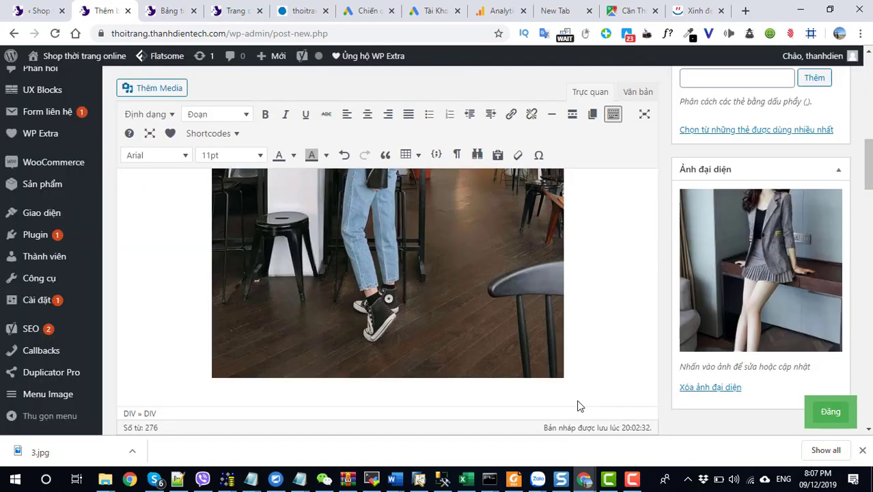
Examine the Yoast SEO snippet preview, the post content and the publishing options of the draft.
scroll(511, 359, down, 10)
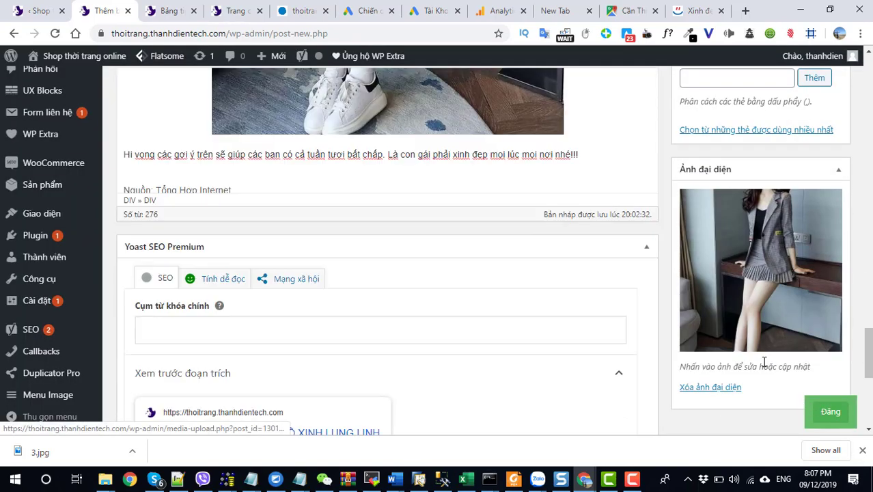
scroll(765, 360, up, 10)
scroll(755, 366, down, 10)
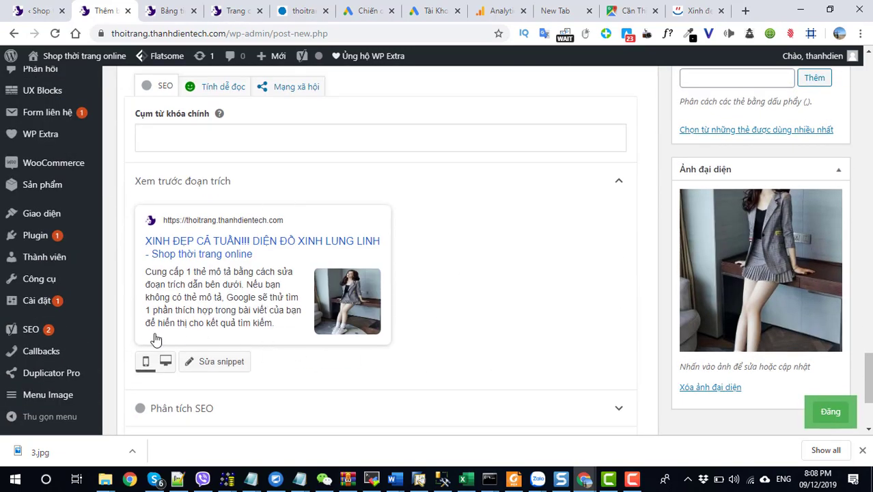
scroll(354, 351, down, 2)
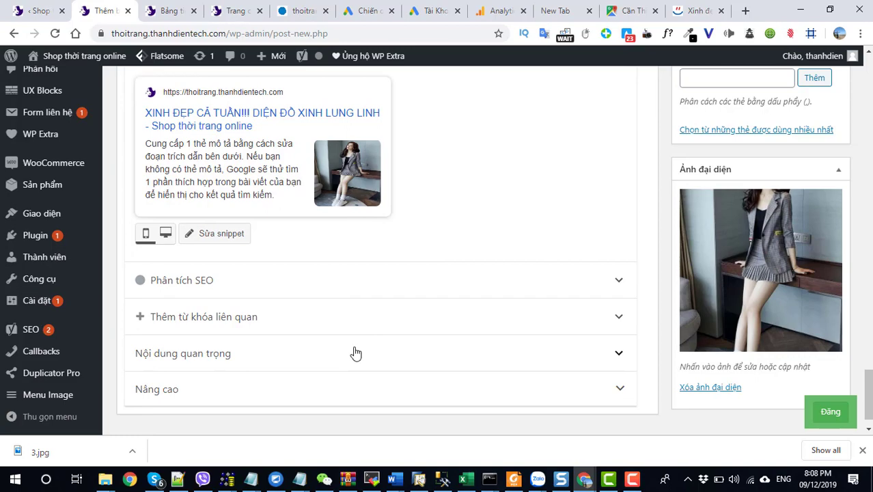
scroll(354, 353, up, 10)
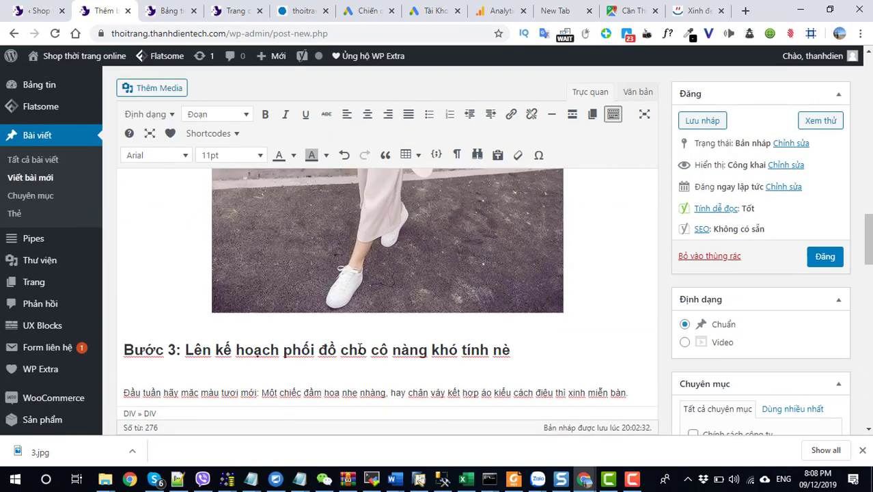
scroll(359, 349, up, 3)
scroll(359, 349, down, 4)
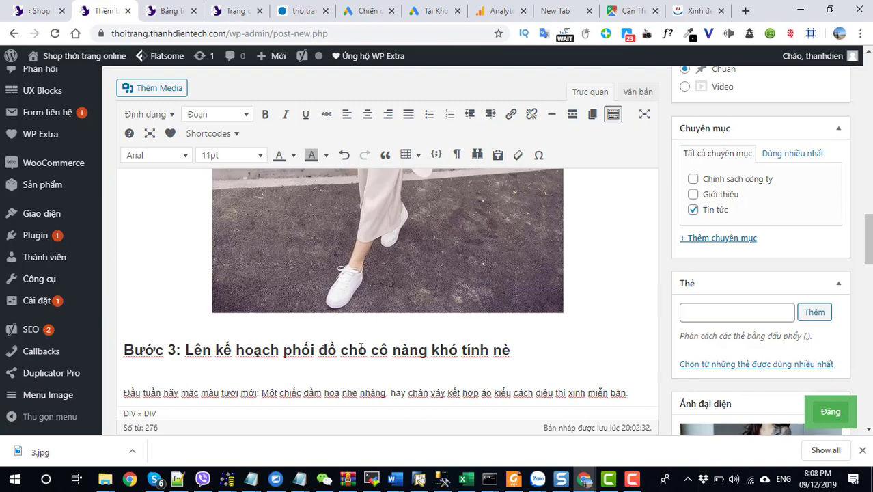
scroll(360, 349, up, 8)
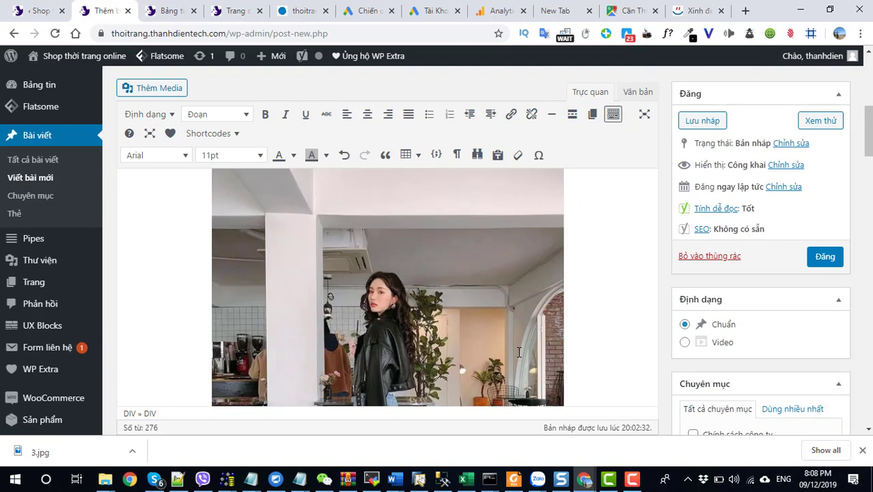
Publish the news post.
click(822, 259)
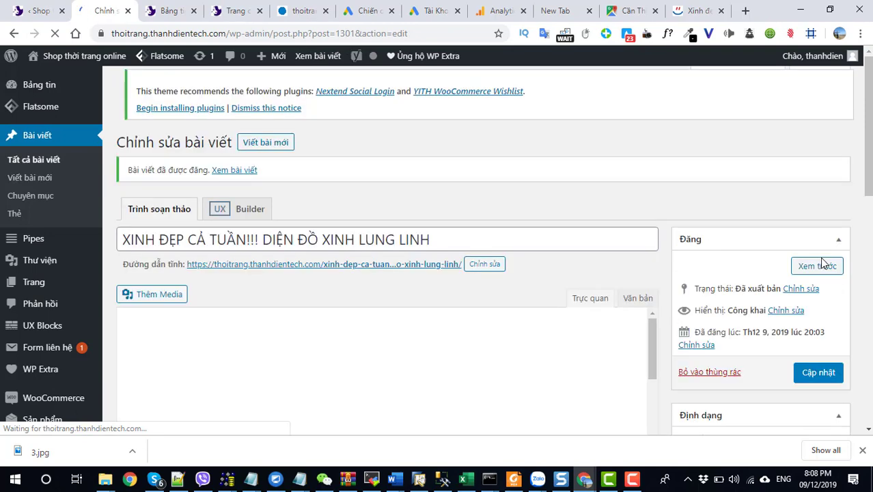
scroll(453, 236, down, 1)
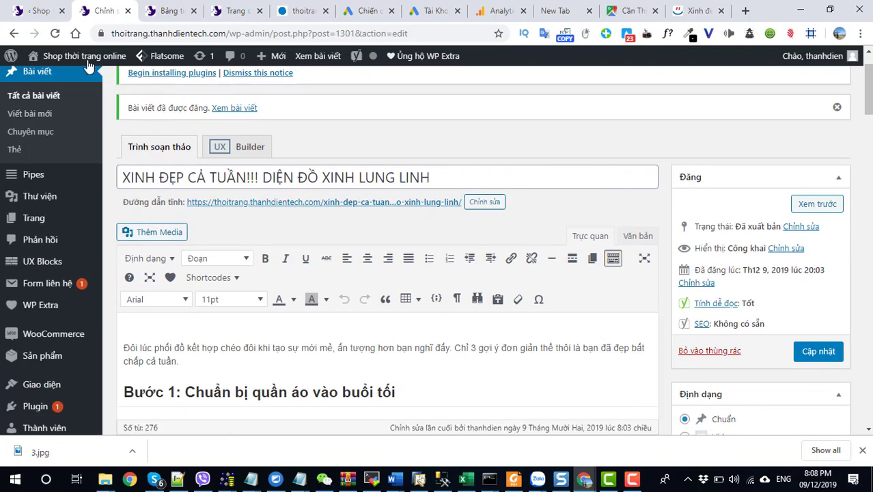
Open the shop's home page in a new tab and check its "Tin tức – bài viết" section for the new post.
mouse_move(89, 65)
right_click(48, 78)
click(89, 86)
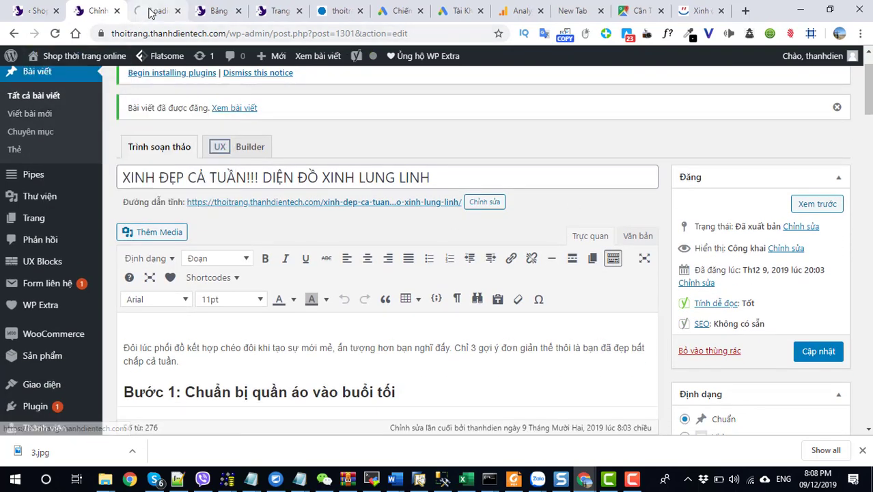
click(152, 11)
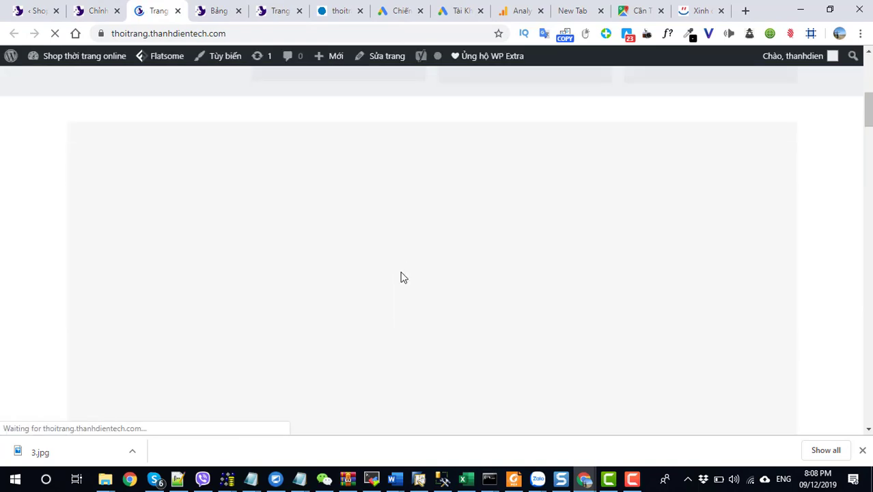
scroll(402, 277, down, 15)
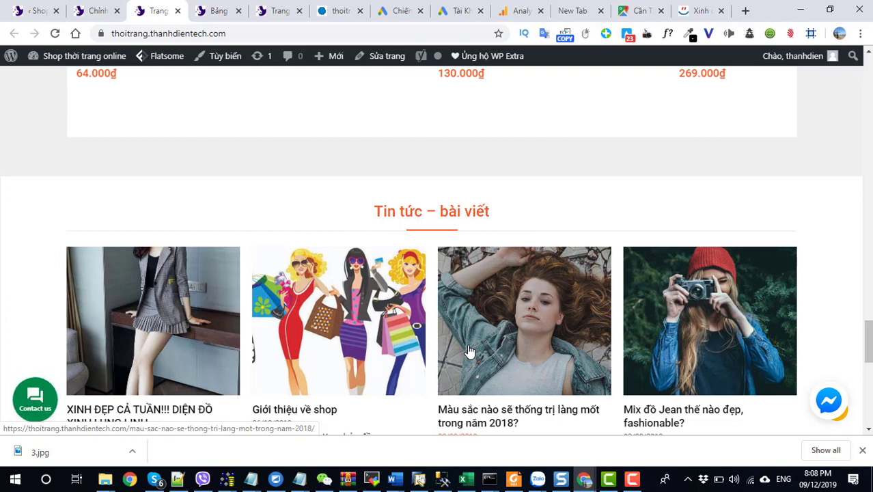
Open the home page for editing in UX Builder and locate the "Tin tức - bài viết" section.
mouse_move(374, 60)
click(377, 81)
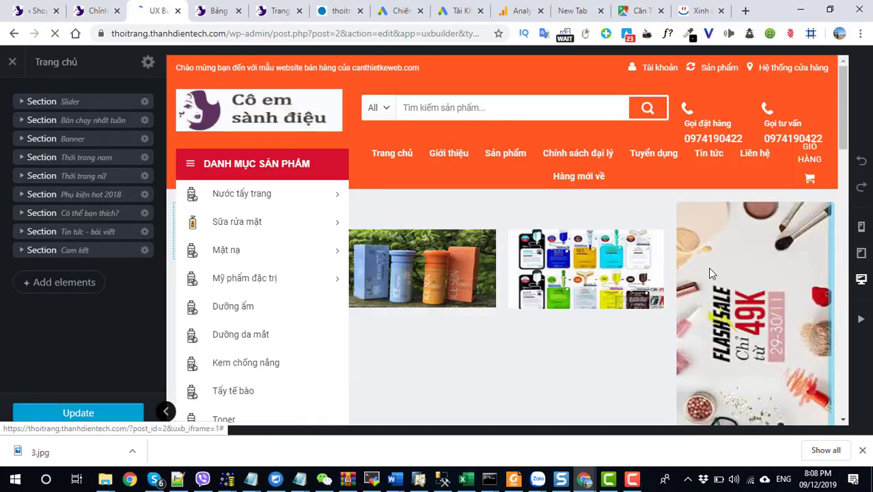
scroll(709, 273, down, 5)
scroll(709, 272, down, 10)
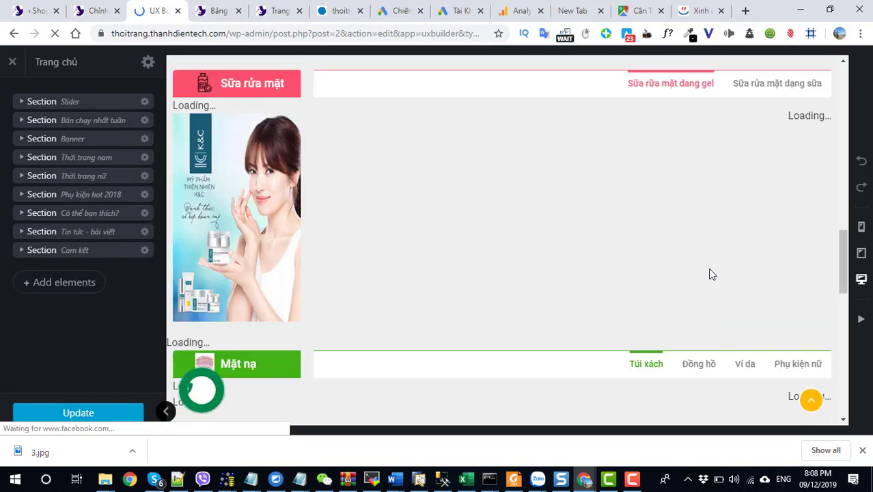
scroll(687, 277, up, 4)
scroll(680, 273, up, 2)
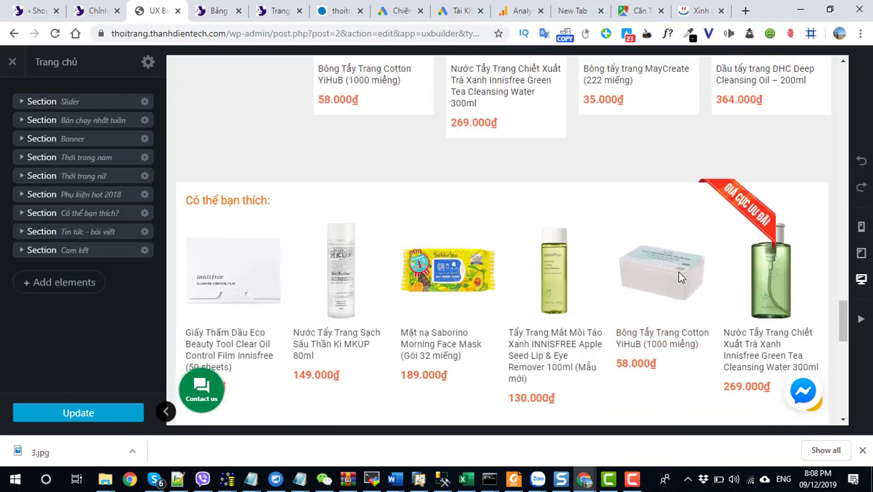
scroll(499, 279, down, 4)
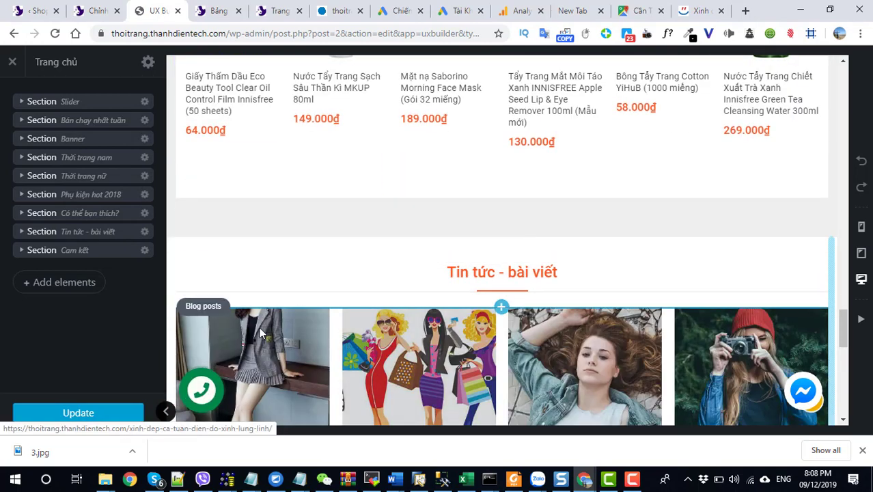
scroll(215, 320, down, 1)
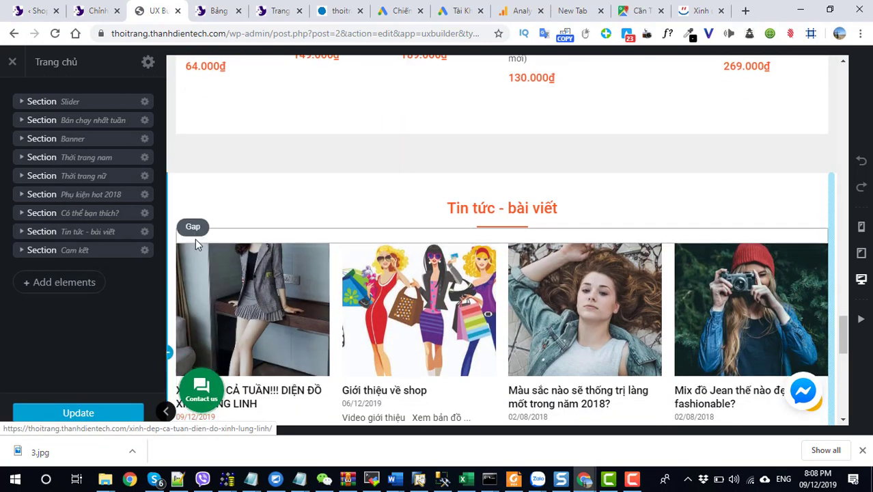
Open the settings of the Blog posts element in the "Tin tức - bài viết" section and look through its options.
click(21, 231)
click(28, 250)
click(35, 270)
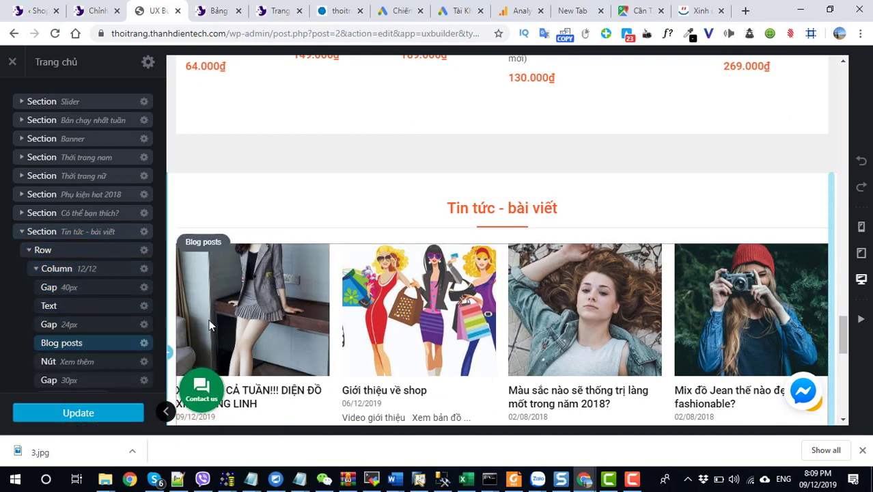
click(196, 279)
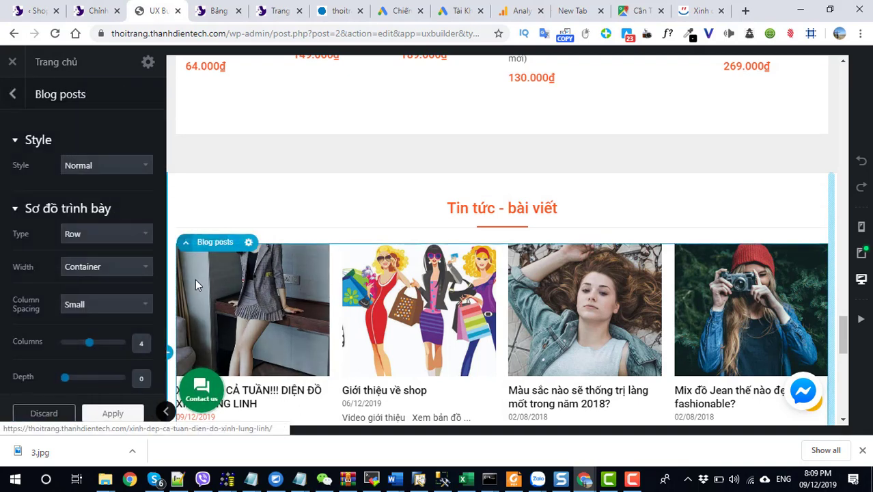
scroll(131, 298, down, 5)
scroll(133, 299, down, 10)
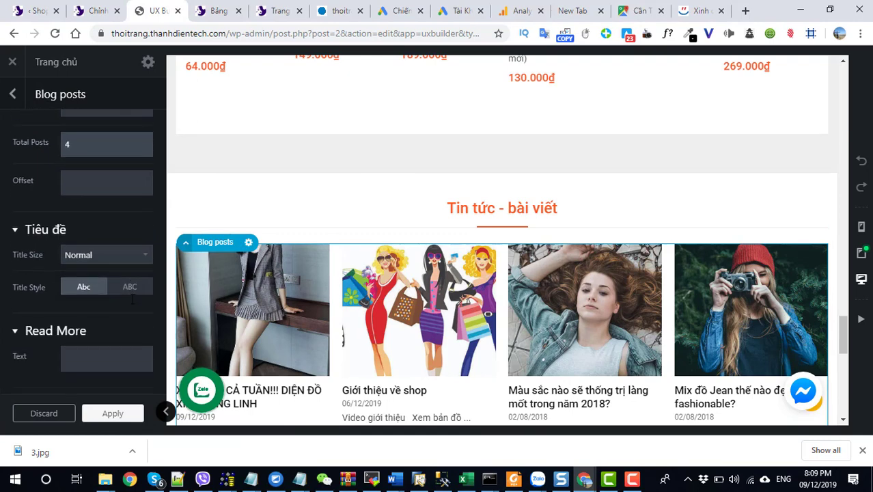
scroll(132, 298, down, 8)
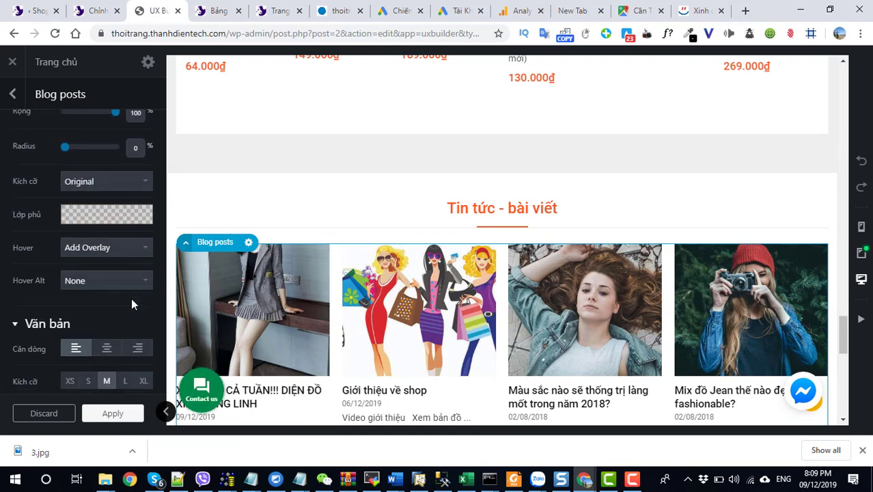
scroll(131, 298, up, 20)
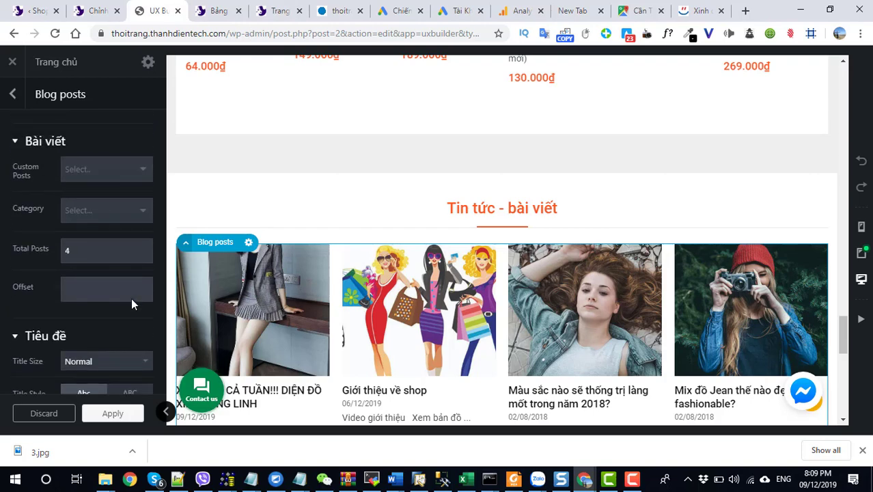
Limit the Blog posts element in the "Tin tức - bài viết" section to the category Tin tức.
click(79, 211)
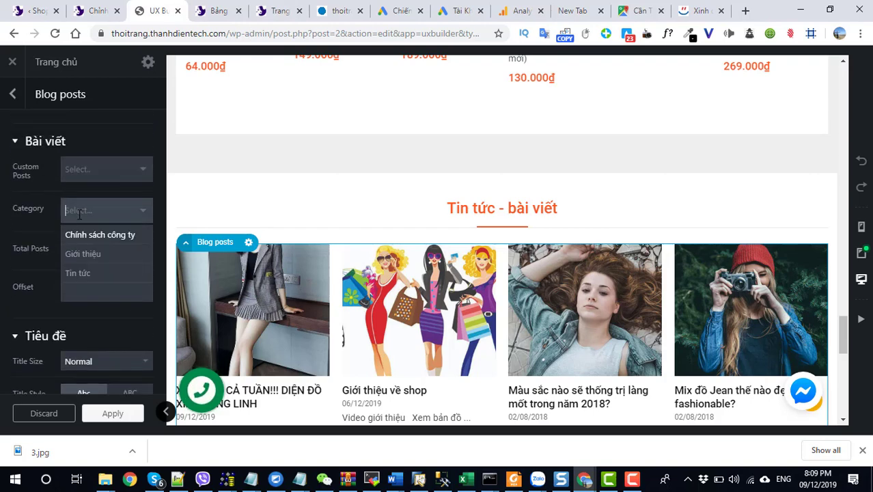
click(81, 272)
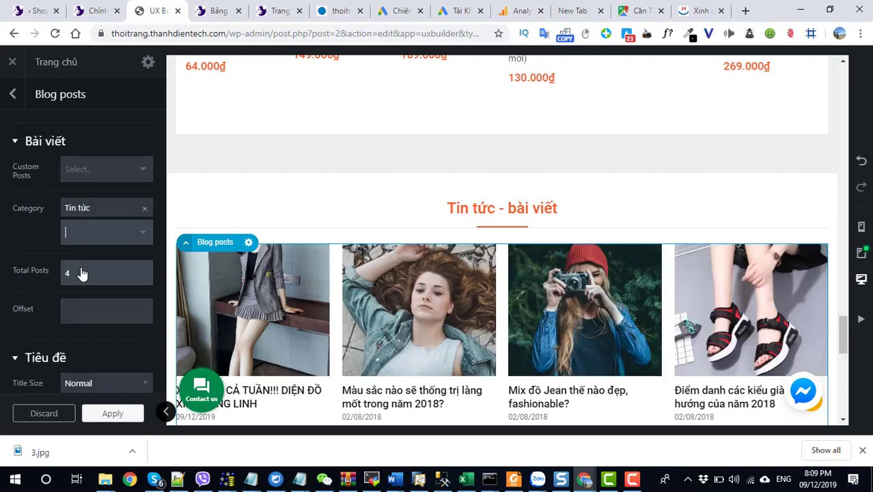
Try a 1:2 ratio (200%) for the image height of the blog posts and look over the section's layout.
scroll(55, 304, down, 3)
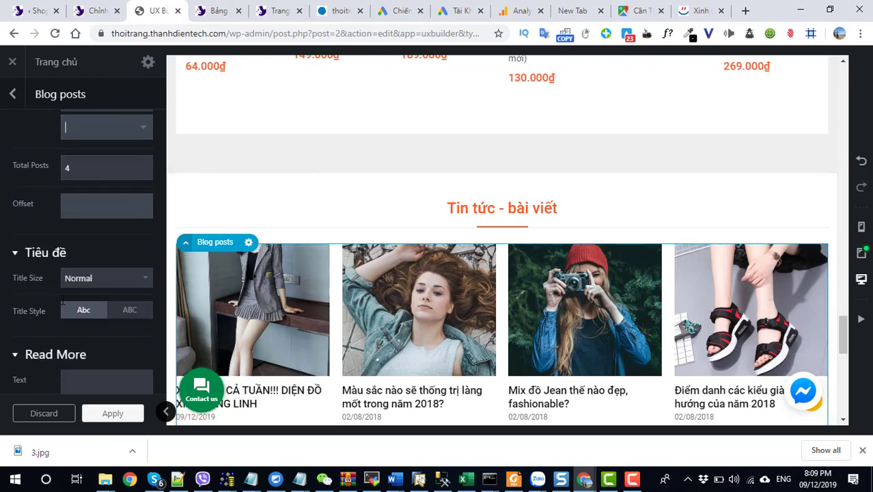
scroll(65, 300, down, 8)
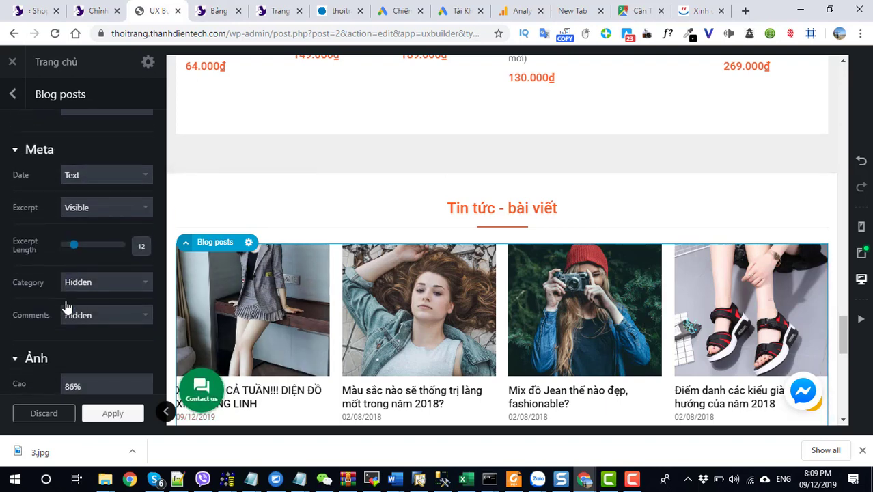
scroll(66, 307, down, 5)
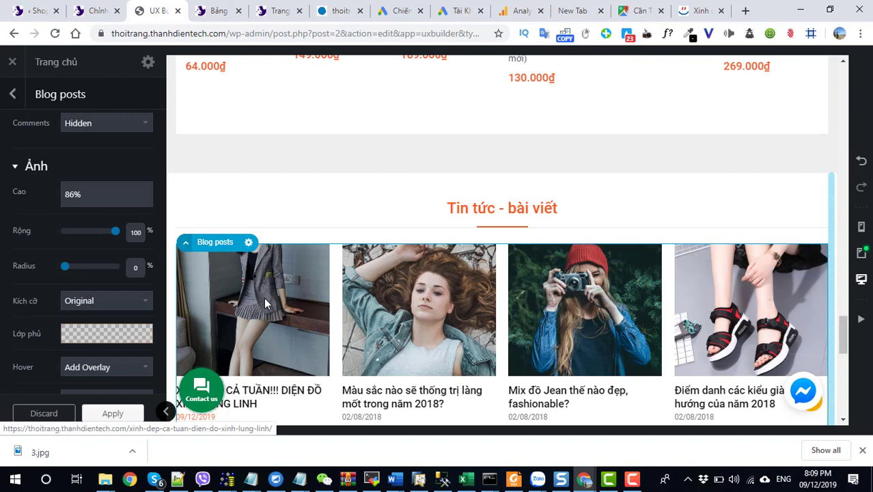
scroll(107, 308, down, 2)
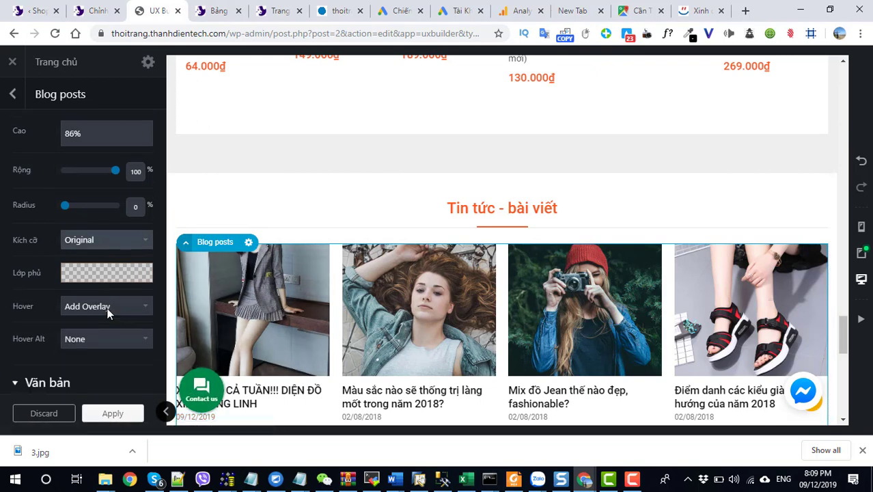
scroll(108, 312, down, 6)
scroll(107, 313, up, 8)
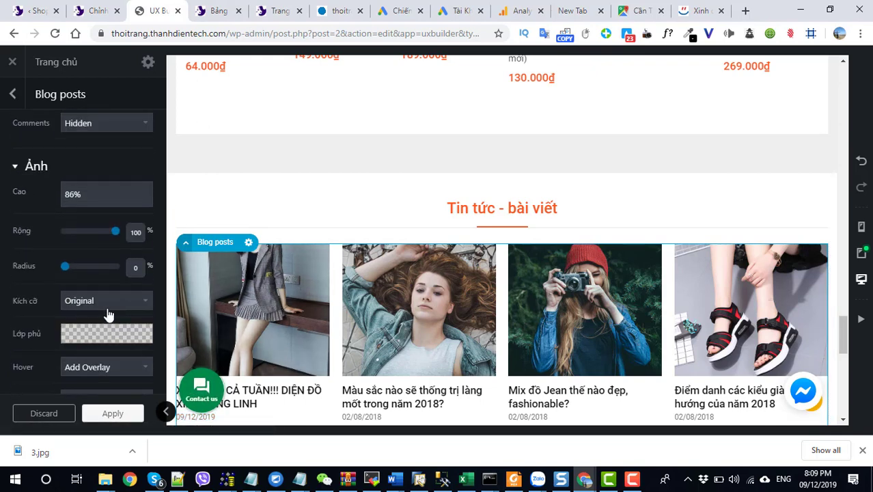
mouse_move(96, 194)
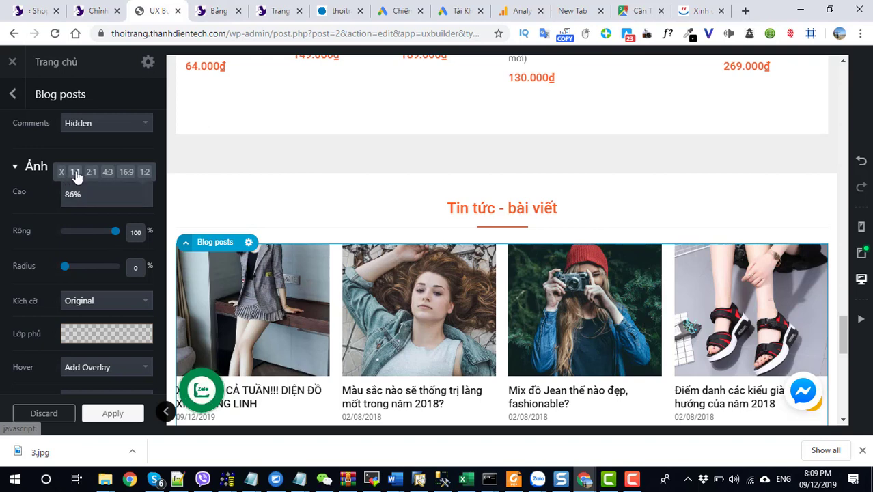
click(75, 173)
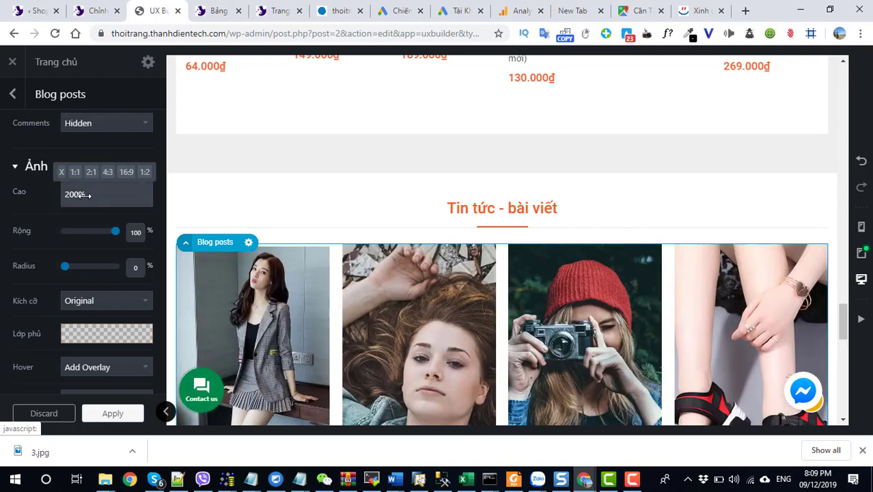
scroll(446, 293, down, 3)
scroll(447, 293, down, 2)
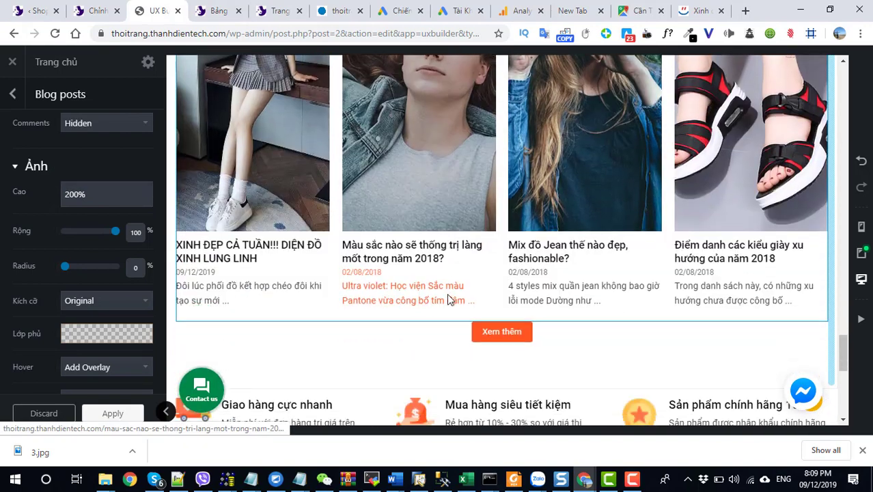
scroll(446, 293, up, 2)
scroll(311, 204, up, 1)
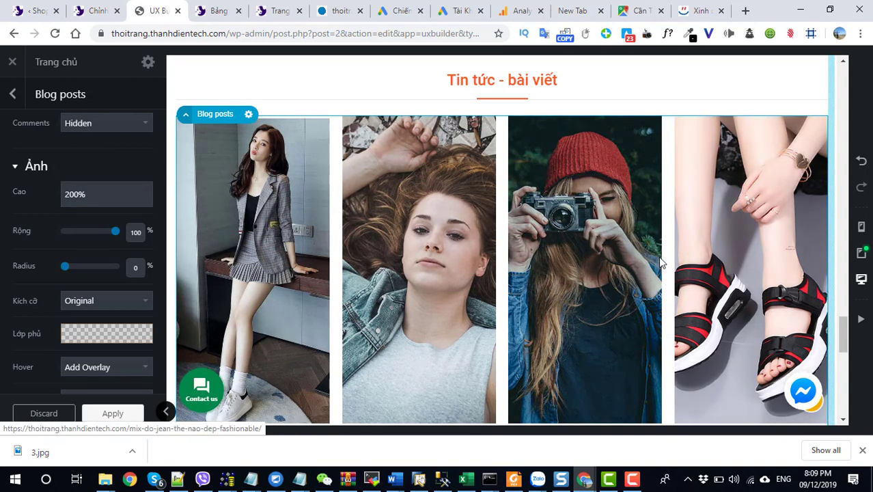
Set the blog post image height to the 1:1 ratio (100%) and centre the posts' text.
mouse_move(76, 185)
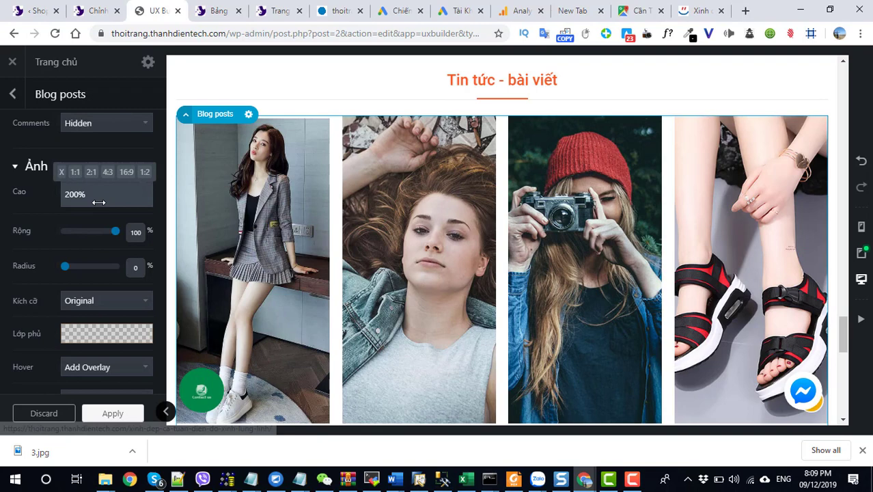
click(75, 172)
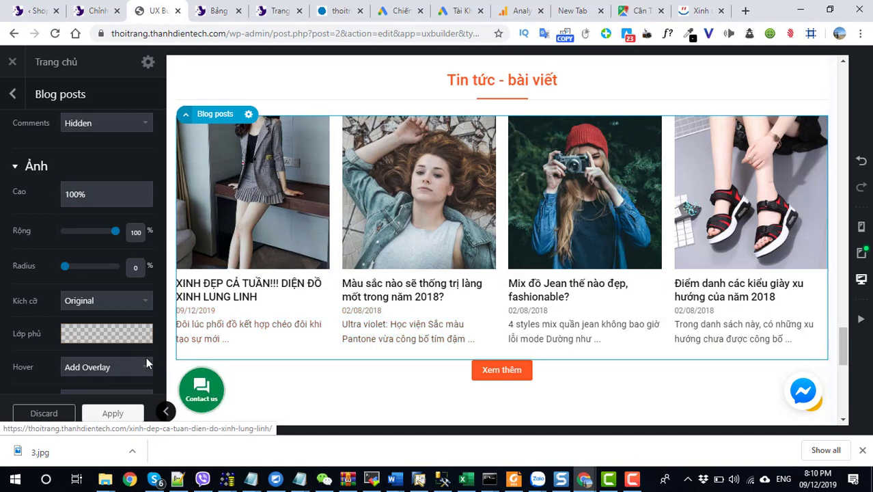
scroll(108, 323, down, 4)
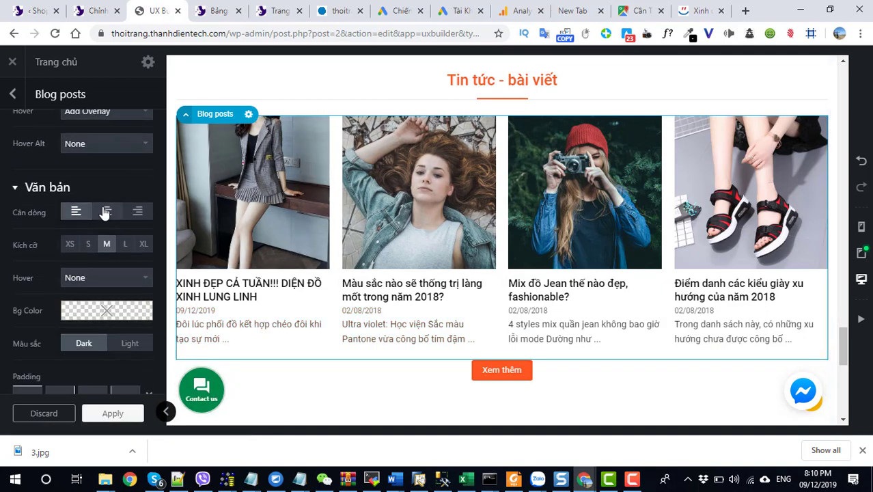
click(106, 213)
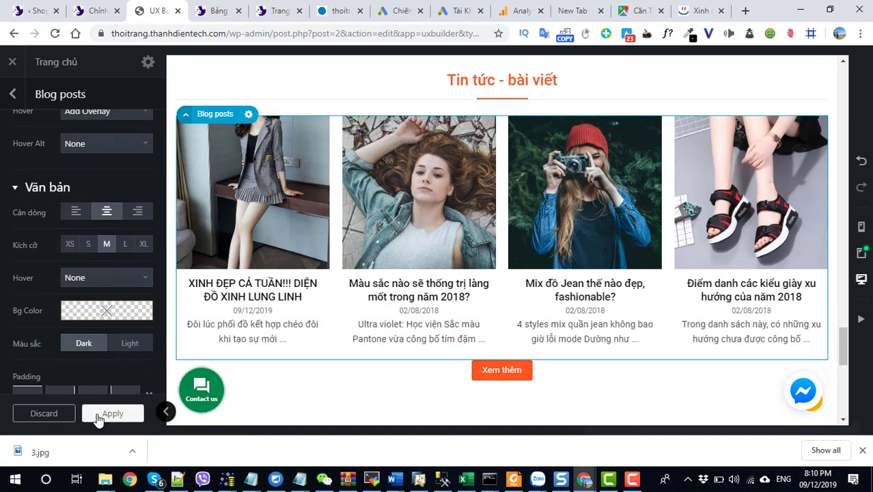
Apply the Blog posts settings and update the home page.
click(102, 414)
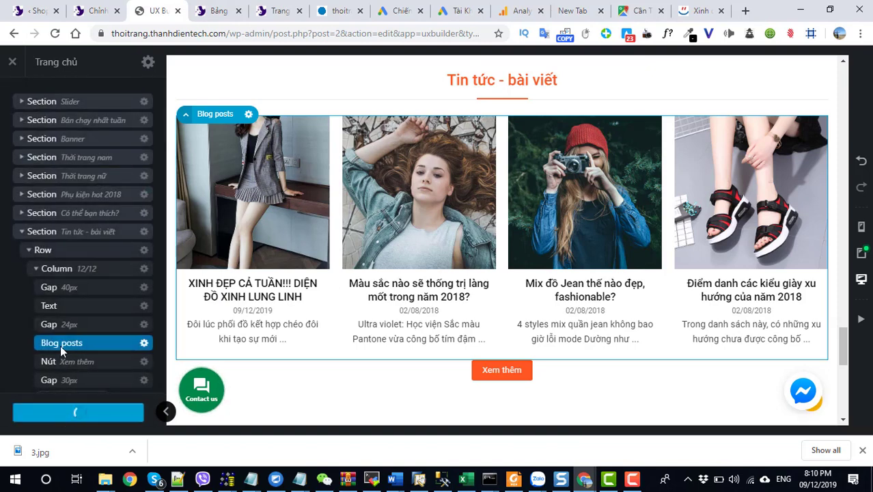
click(144, 343)
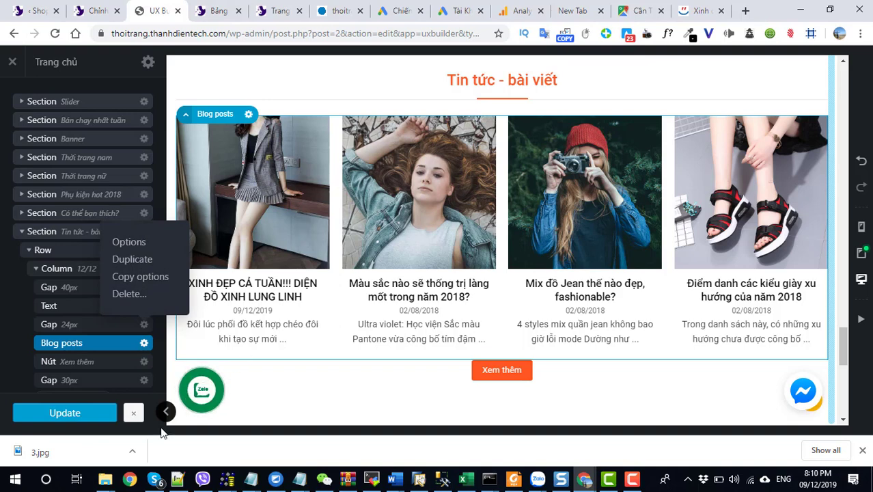
click(92, 413)
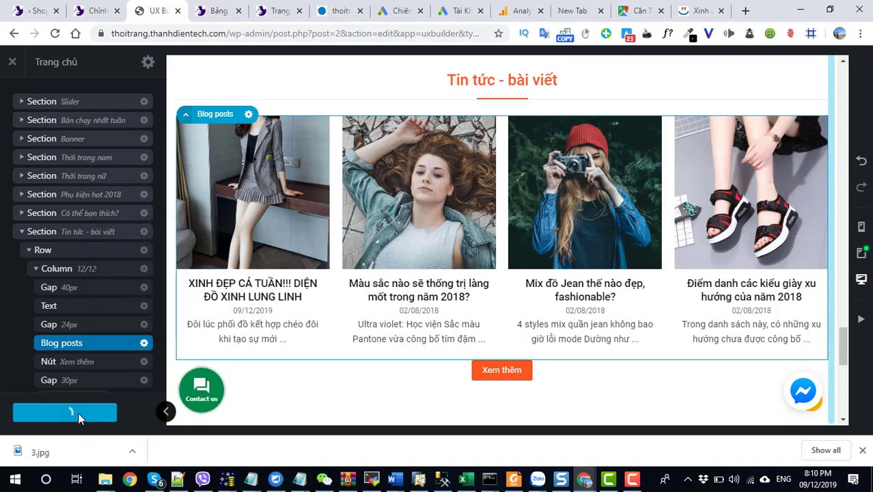
Load the live home page, check its "Tin tức – bài viết" section and test the "Xem thêm" link.
drag(231, 38, 519, 36)
key(BackSpace)
key(Return)
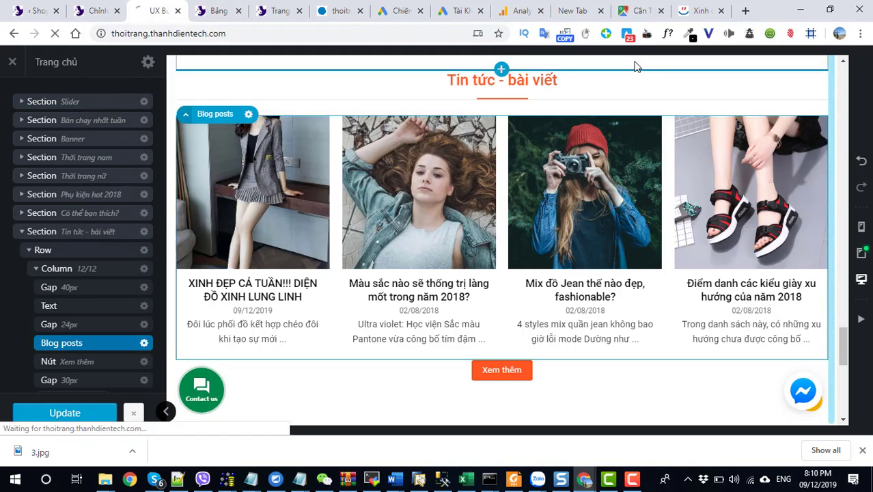
scroll(434, 253, down, 15)
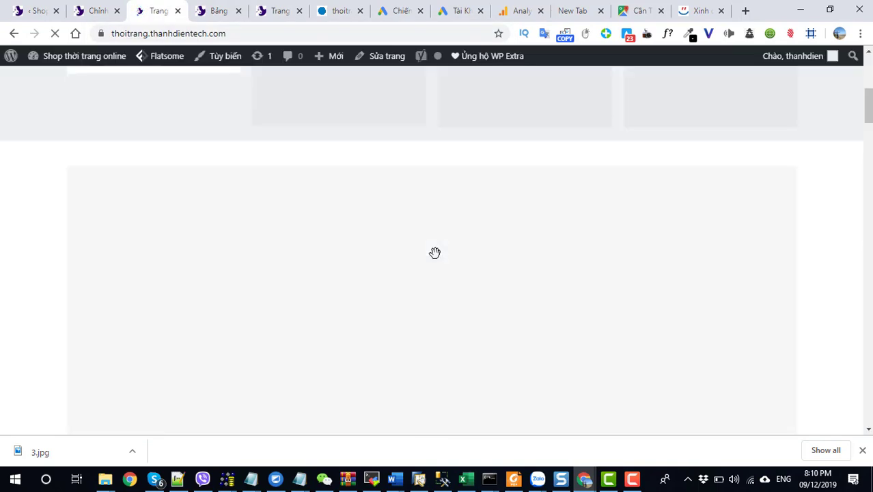
scroll(438, 263, down, 9)
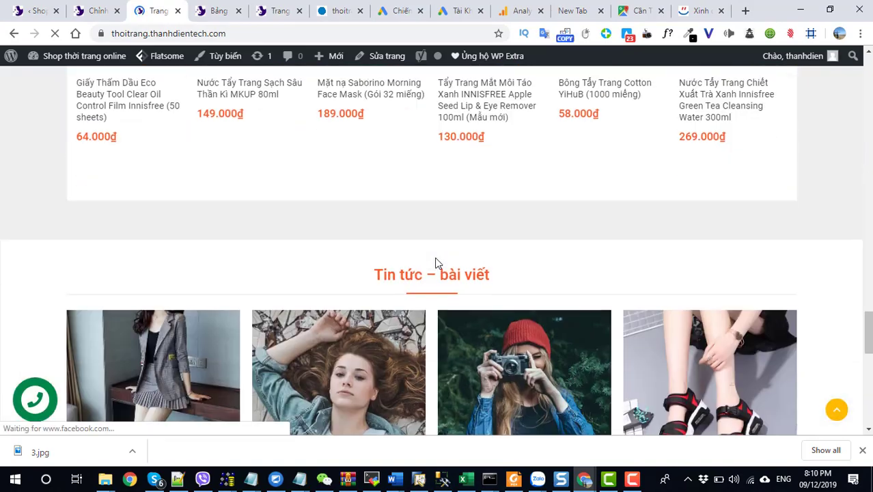
scroll(355, 286, up, 2)
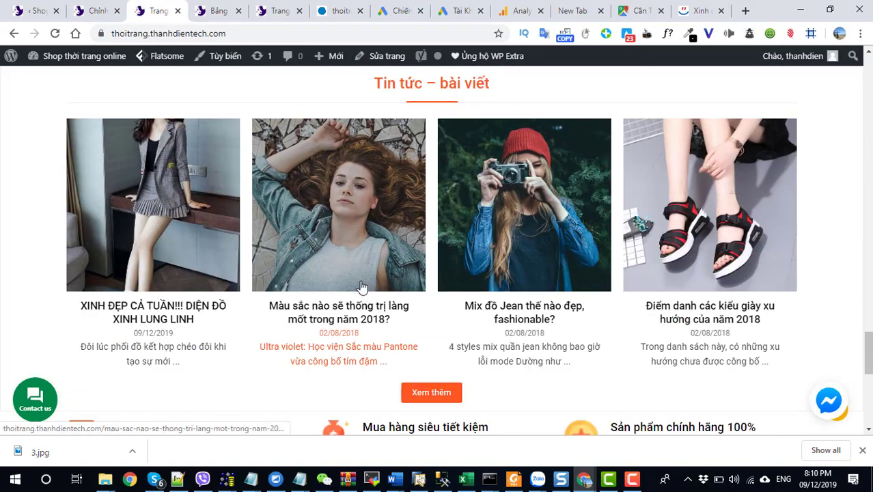
click(424, 394)
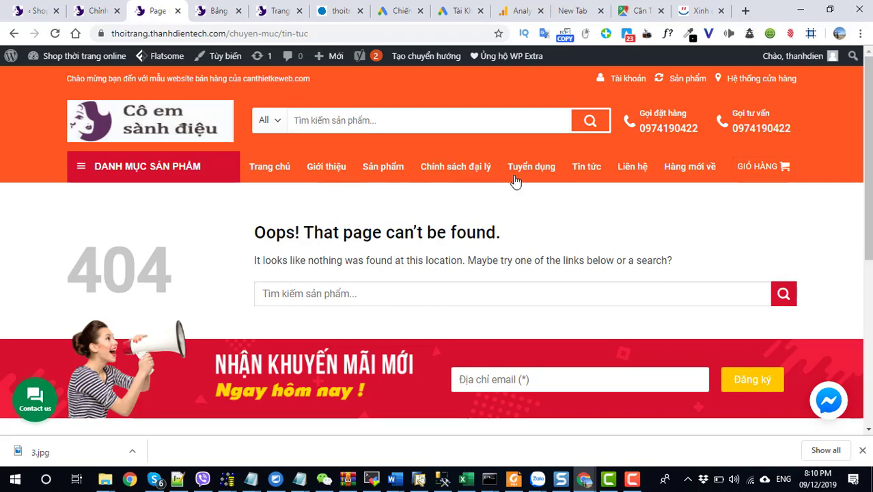
Open the site's Tin tức page, look through its posts and copy the page's address.
click(586, 170)
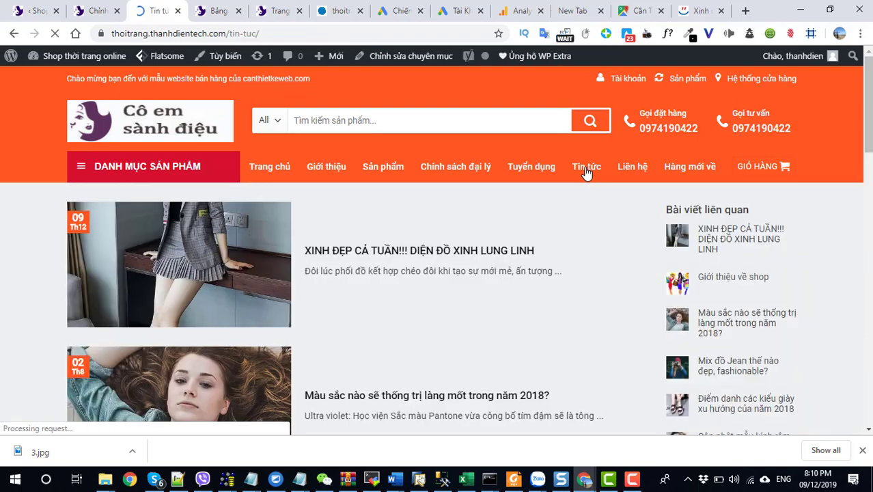
scroll(349, 327, down, 5)
scroll(347, 337, down, 10)
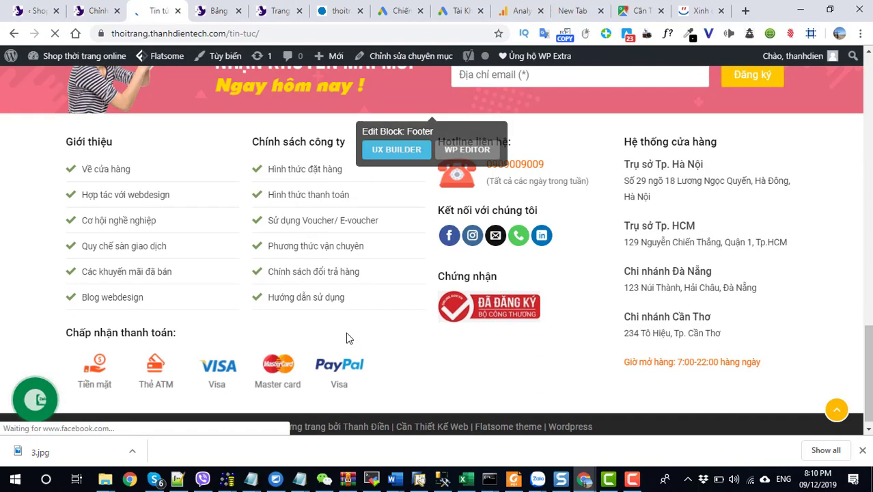
scroll(347, 337, up, 20)
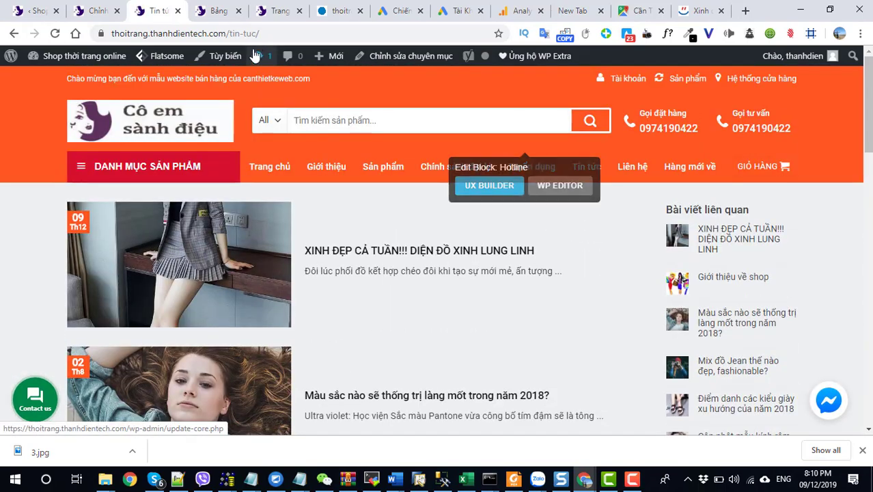
key(ctrl+l)
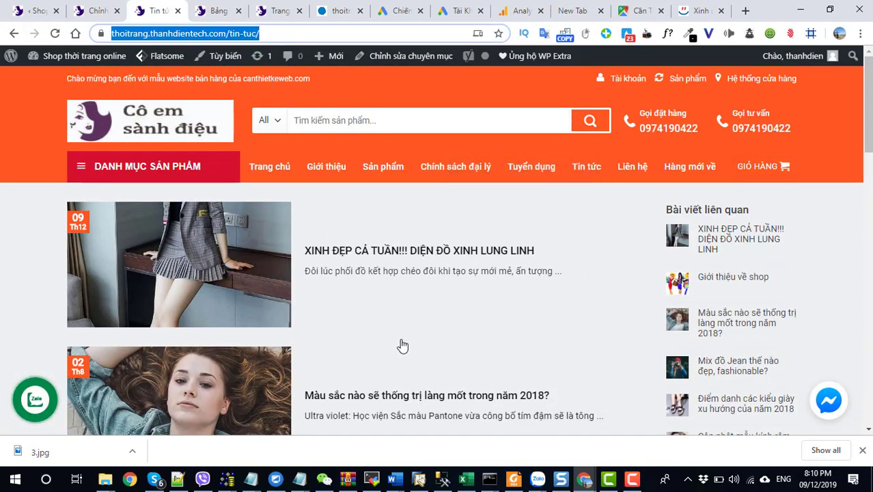
scroll(402, 346, down, 5)
scroll(401, 345, up, 5)
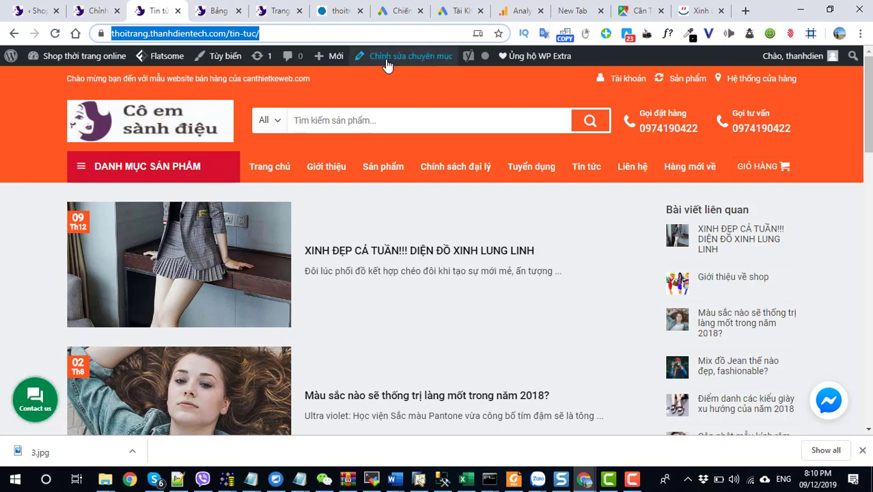
Open the home page in a new tab, edit it with UX Builder and expand the "Tin tức - bài viết" section.
click(105, 60)
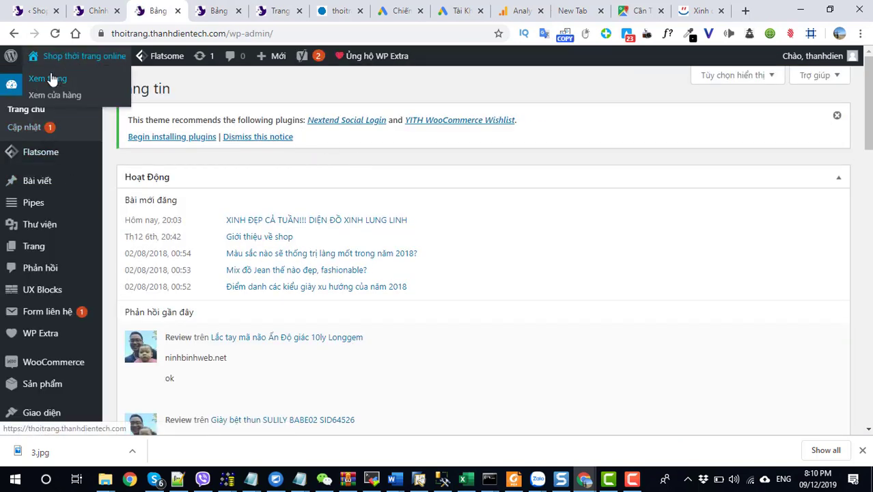
right_click(48, 75)
click(75, 82)
click(194, 11)
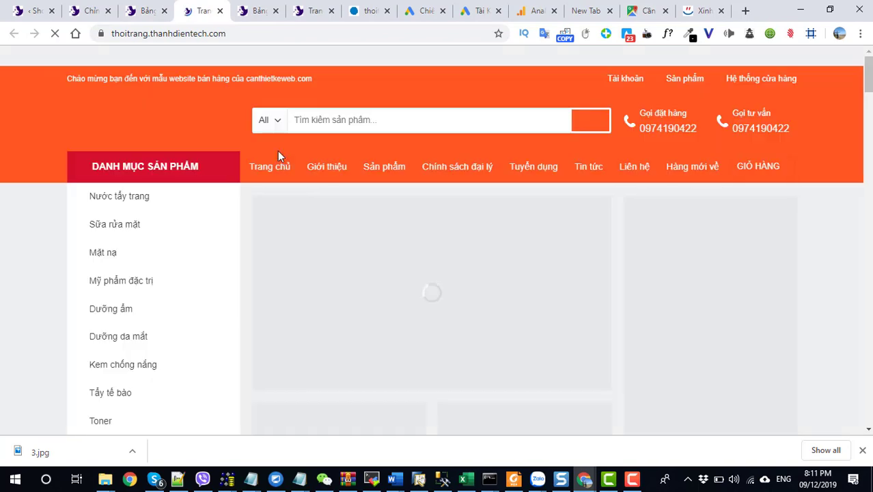
mouse_move(383, 58)
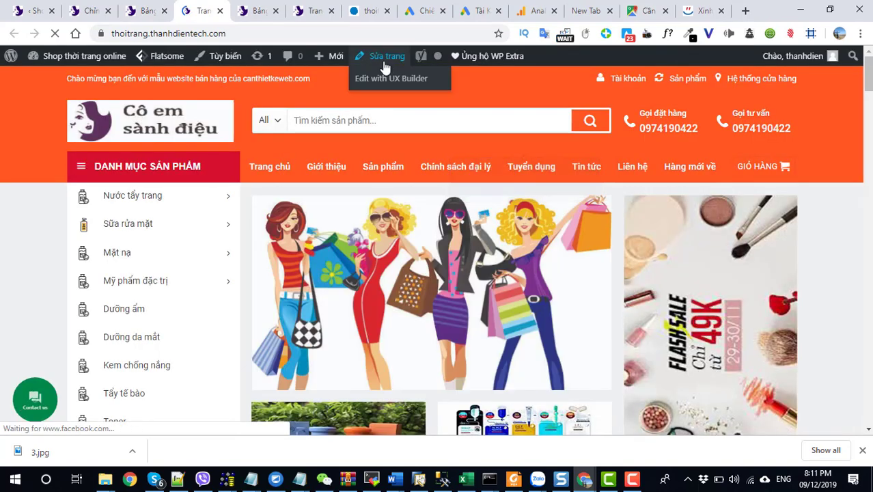
click(385, 80)
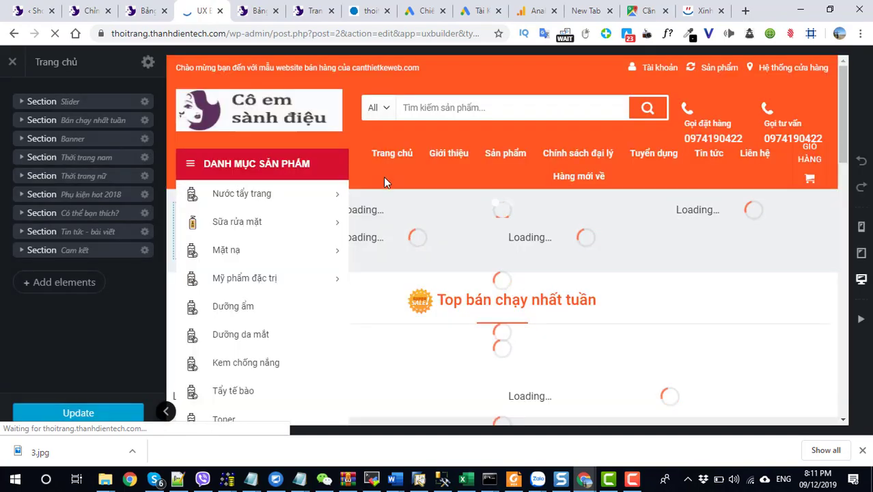
scroll(383, 177, down, 15)
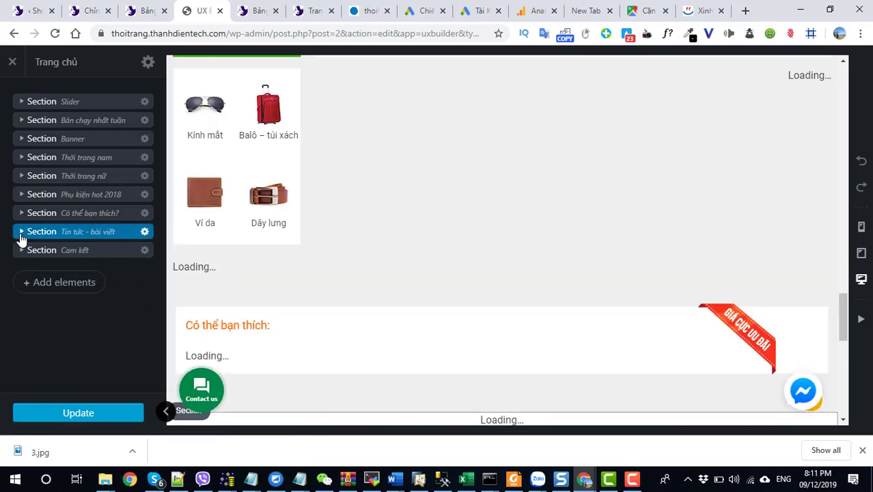
click(21, 235)
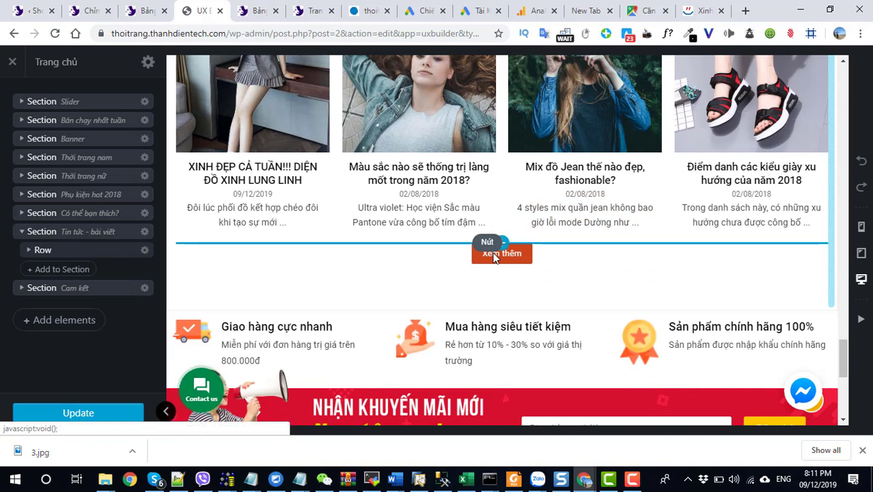
click(491, 253)
scroll(98, 290, down, 5)
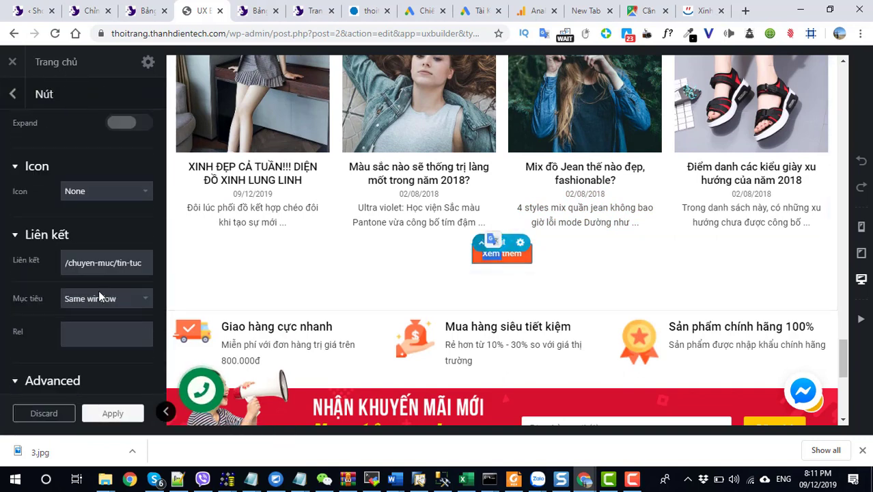
drag(143, 237, 37, 236)
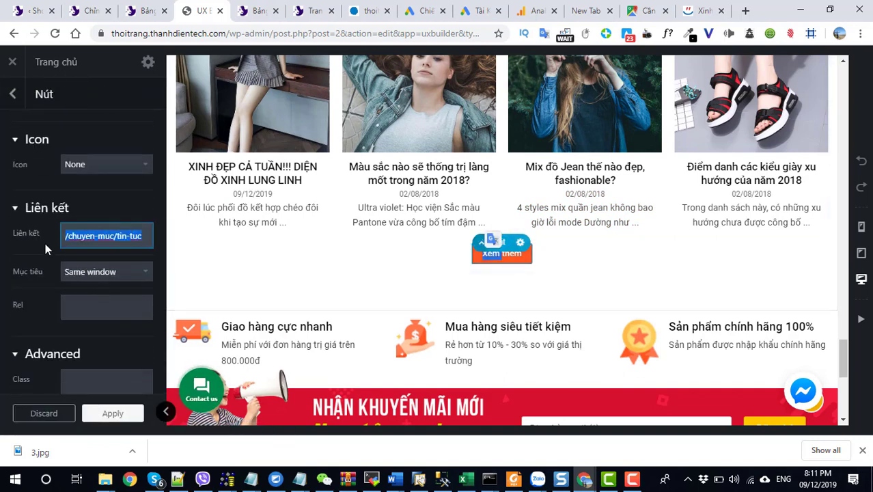
drag(110, 237, 37, 237)
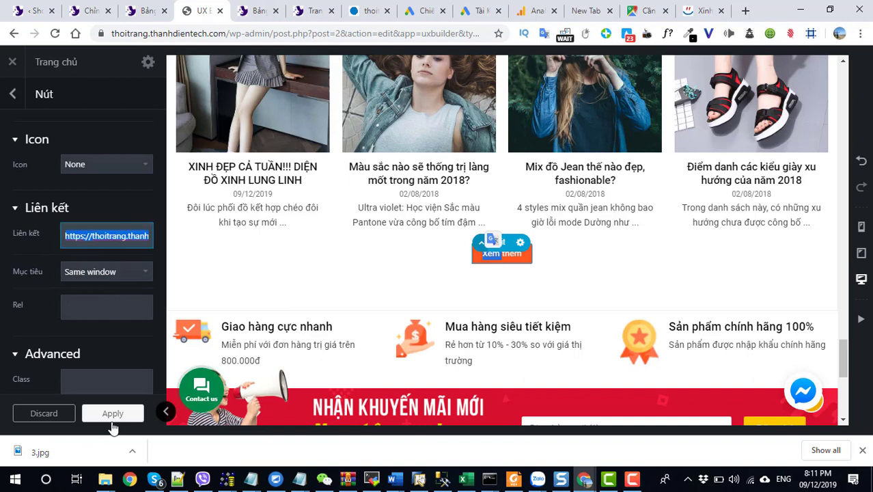